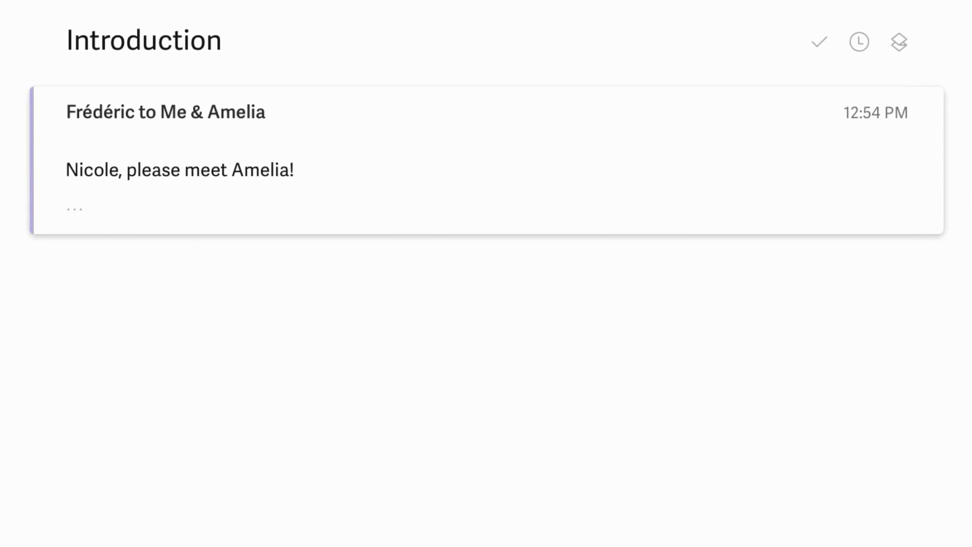
- Reply to the new contact with a friendly greeting, moving the introducer to Bcc, and send it
key("Return")
type("Amelia, lovel")
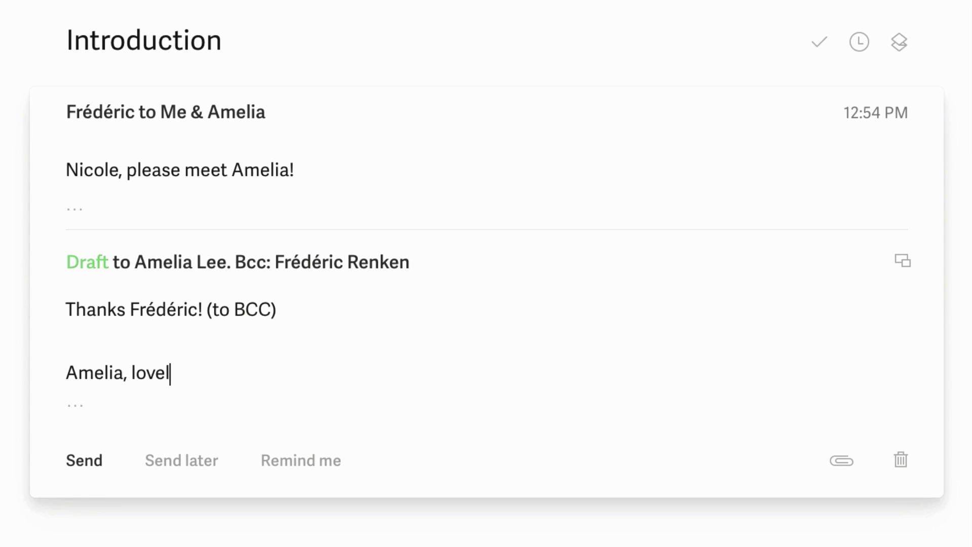
type("y to meet you!")
key("super+Return")
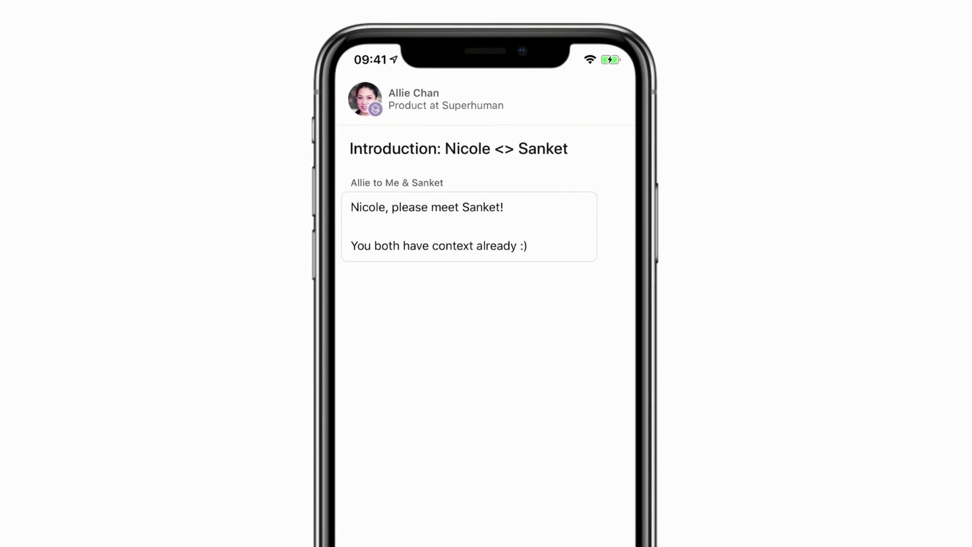
- In the mobile reply, move the introducer to Bcc, write 'Great!' and add the Laurel and Directions snippets
left_click(519, 395)
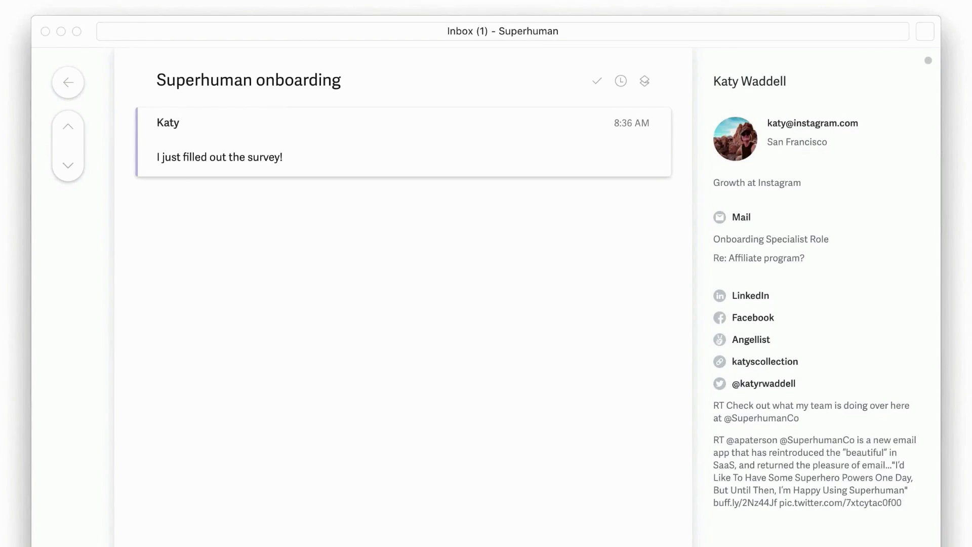
type("rGreat!")
key("super+semicolon")
type("lau")
key("Return")
key("Return")
key("Return")
key("super+semicolon")
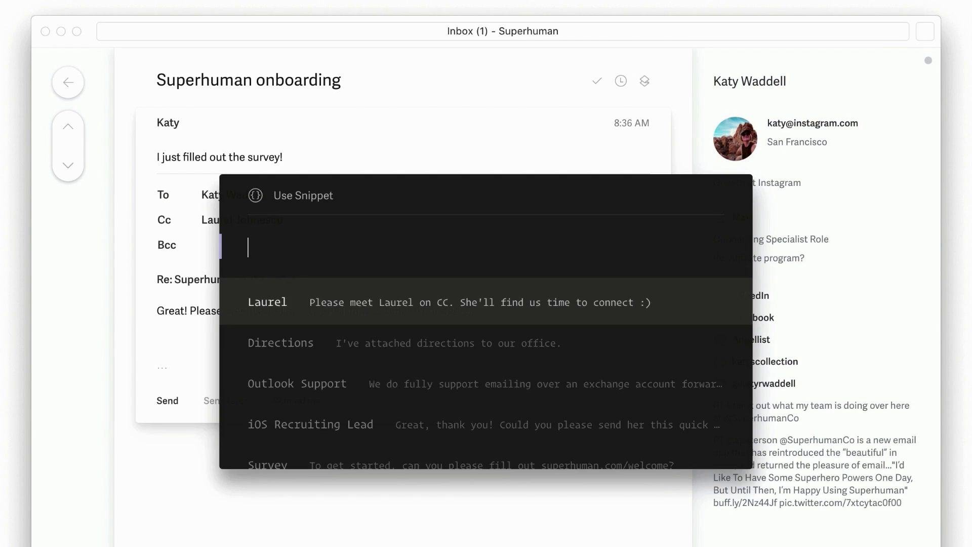
type("dire")
key("Return")
key("super+Return")
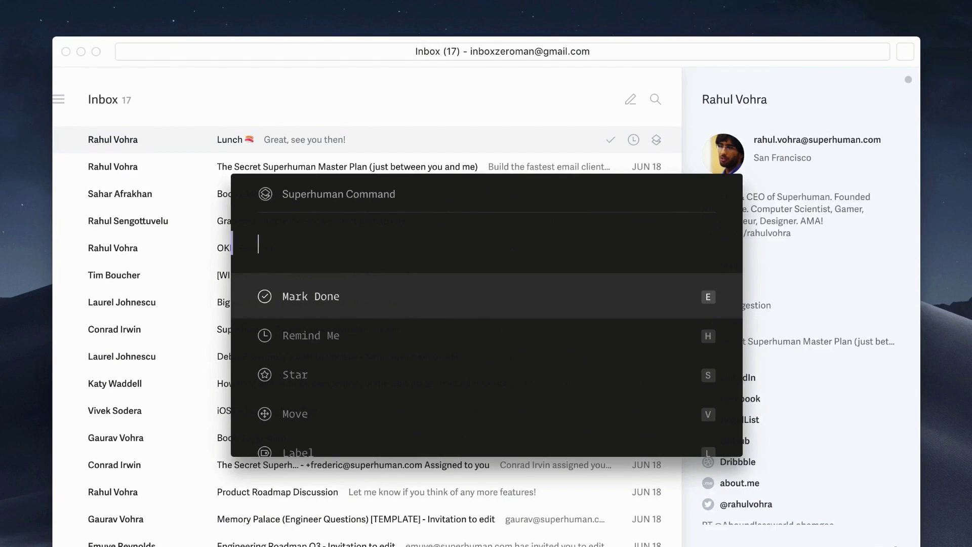
- Add a VIP split for the sender, mark Lunch and Master Plan done, and title an event 'Zoom Yoga 🧘'
type("split")
key("Return")
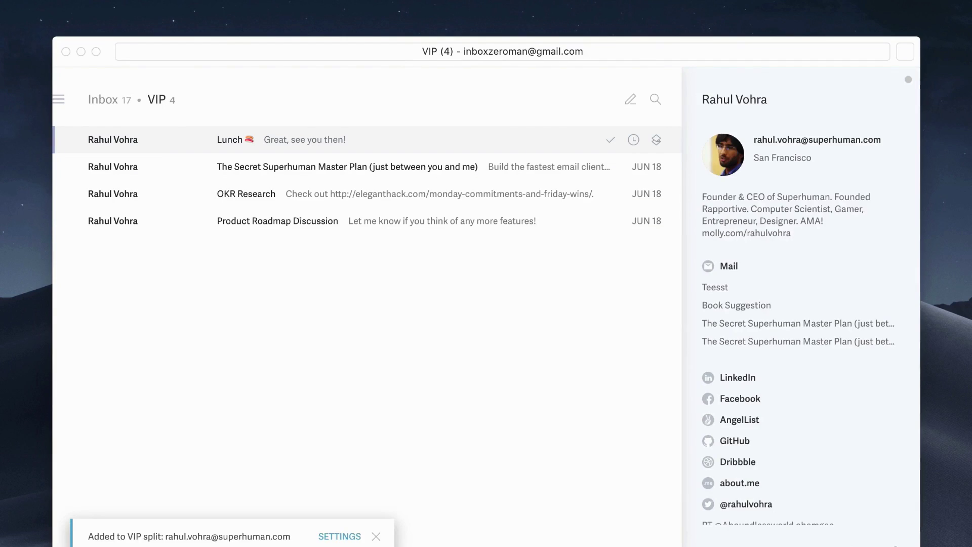
key("Return")
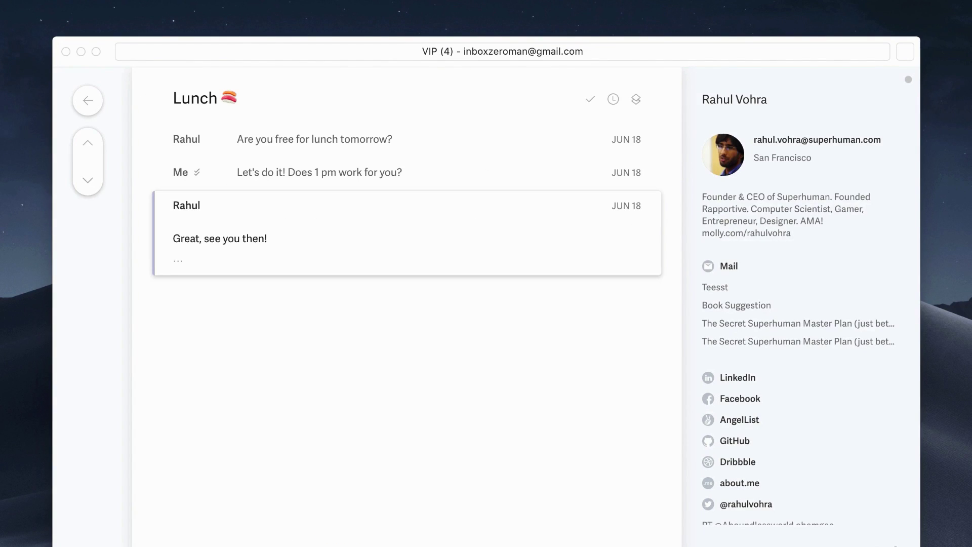
key("e")
key("e")
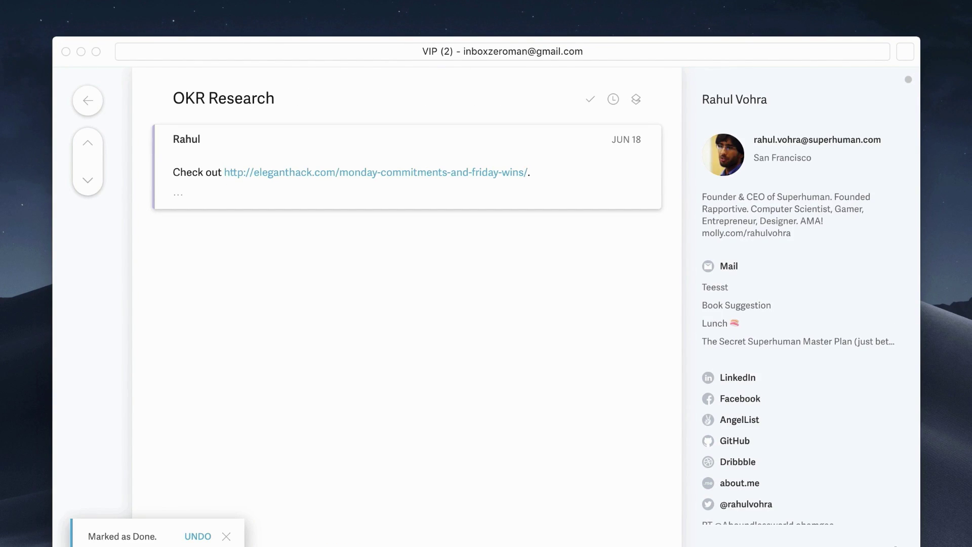
key("e")
key("e")
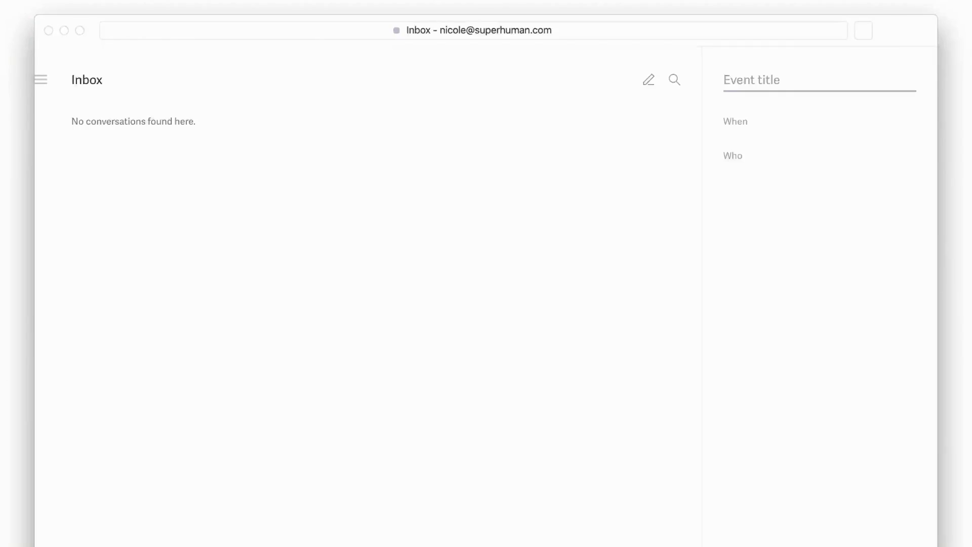
type("Zoom Yoga 🧘")
key("Tab")
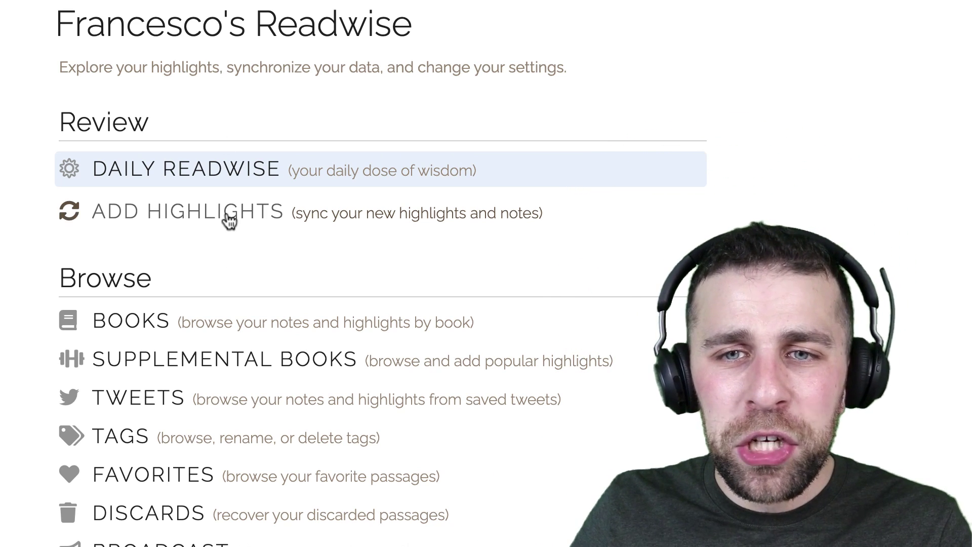
left_click(372, 223)
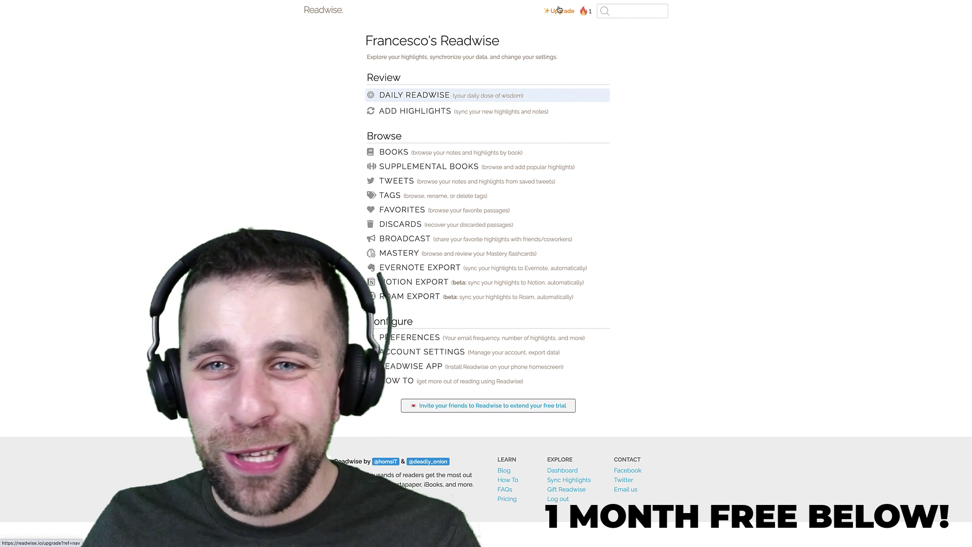
left_click(559, 10)
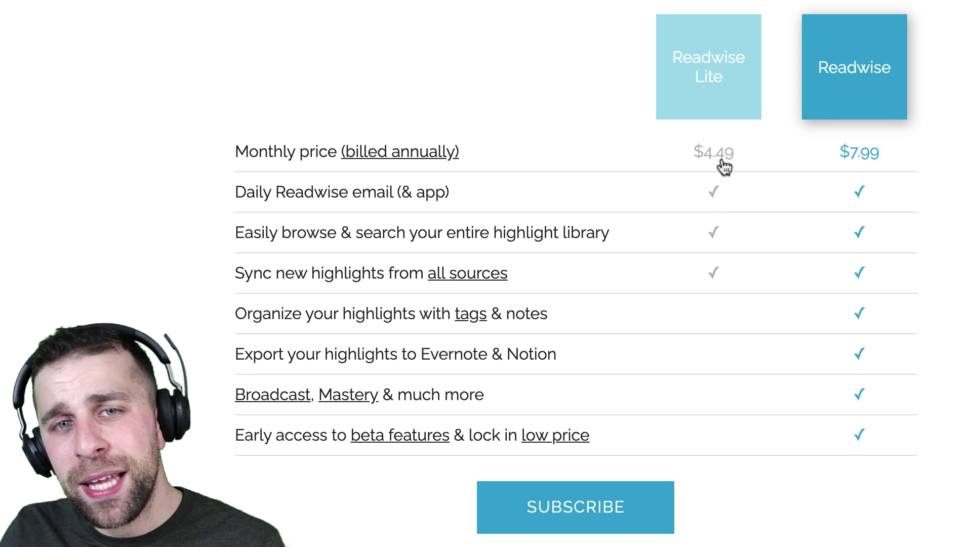
mouse_move(449, 159)
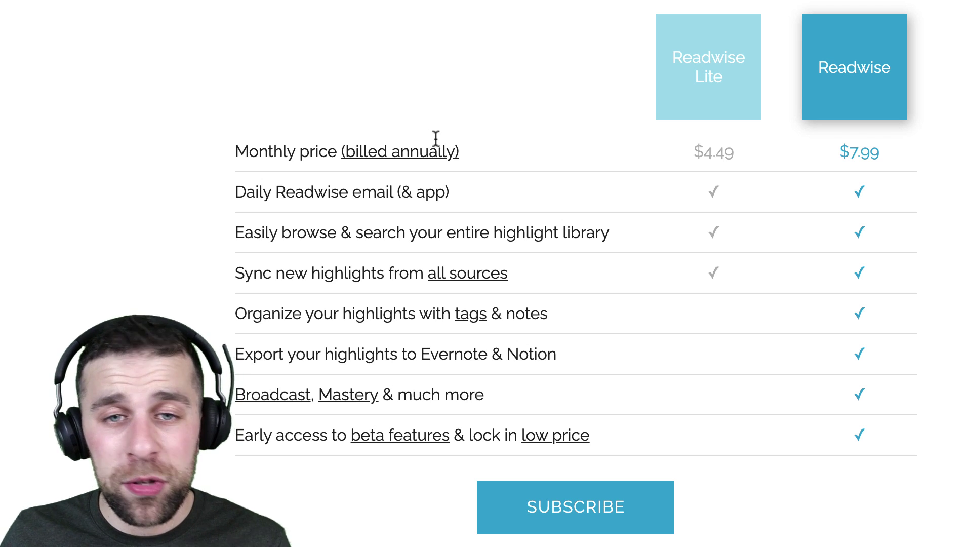
mouse_move(420, 153)
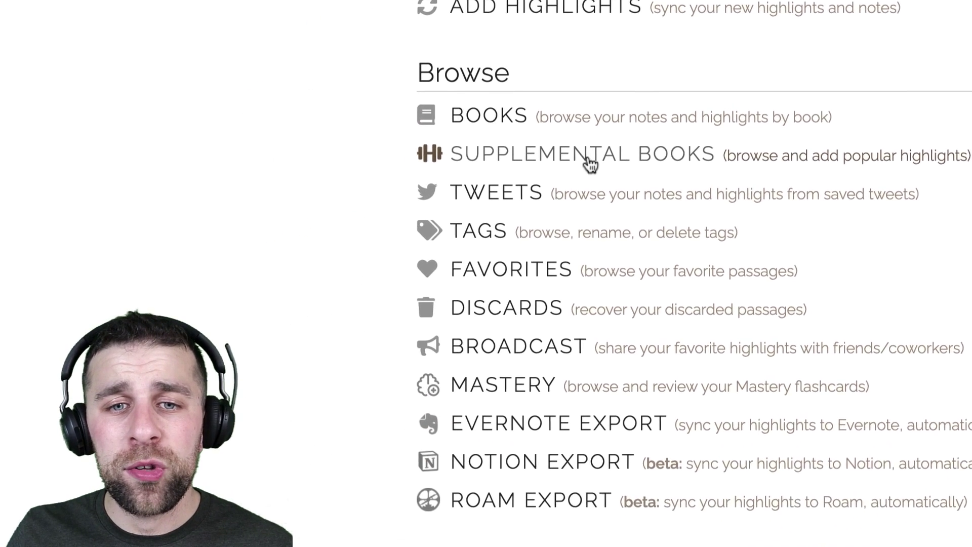
- Look at the Supplemental Books list, then return and open today's Daily Readwise review
left_click(610, 150)
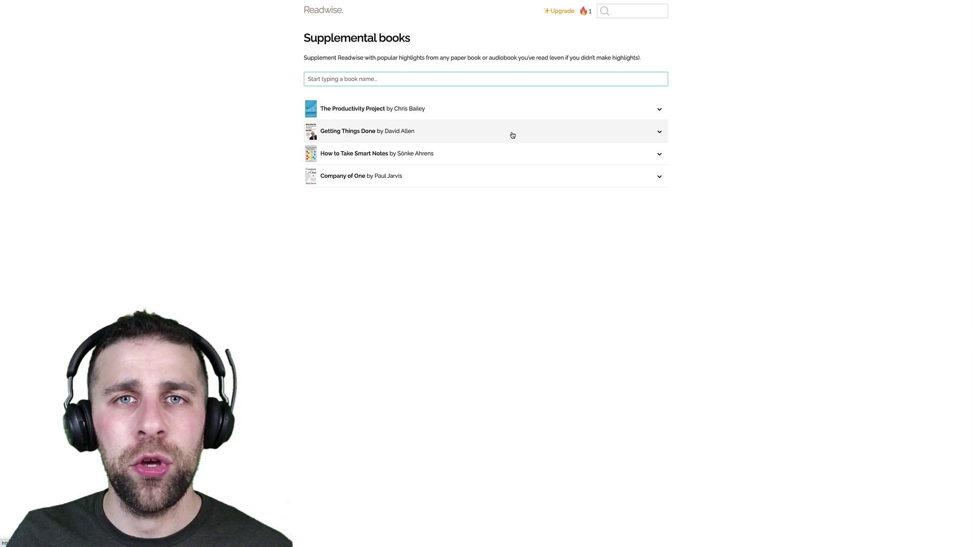
scroll(513, 134, "left", 5)
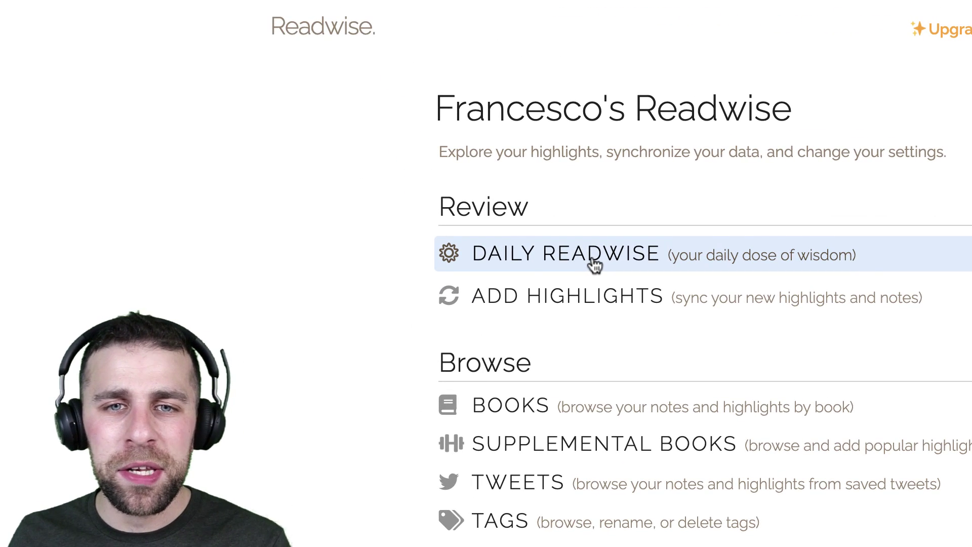
left_click(595, 264)
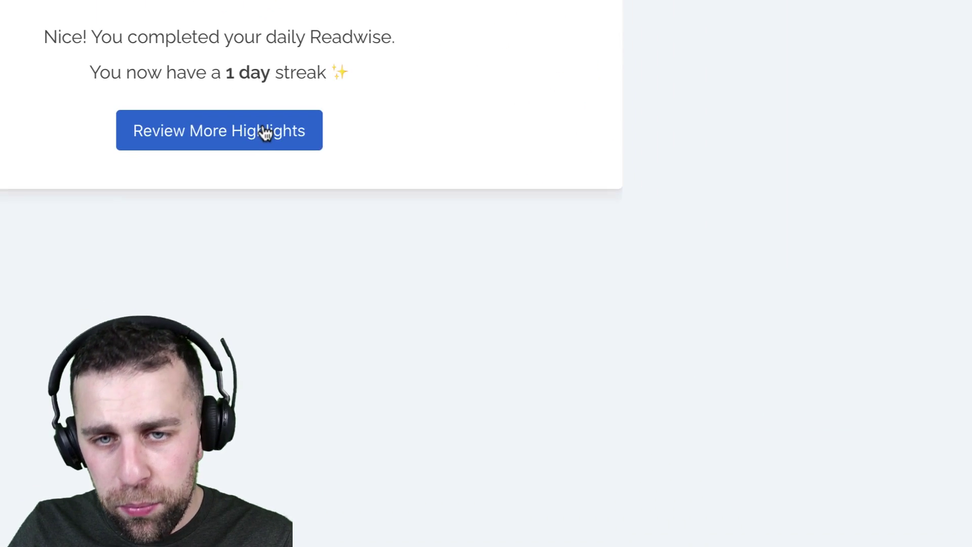
- Tag The Productivity Project highlight 'productivity' and open its editor at the note field
left_click(266, 132)
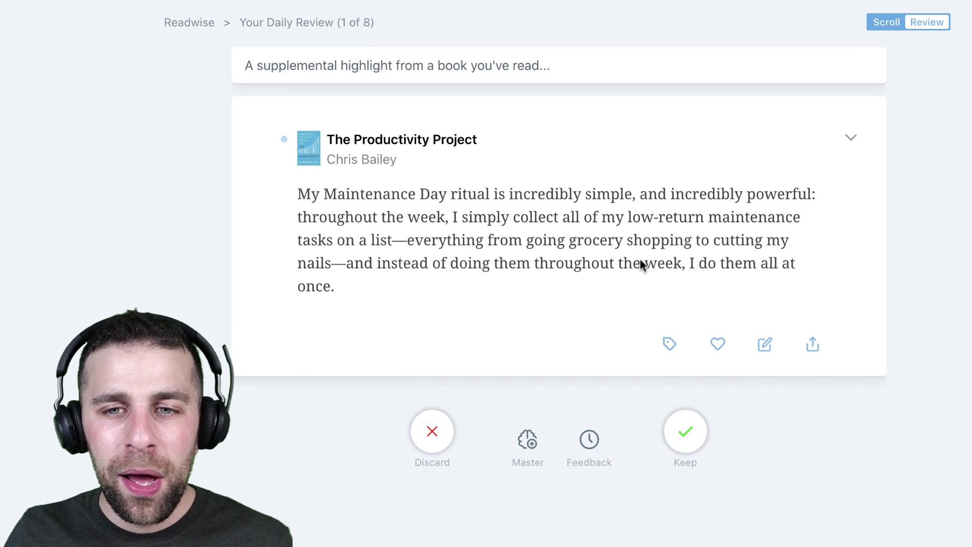
left_click(669, 346)
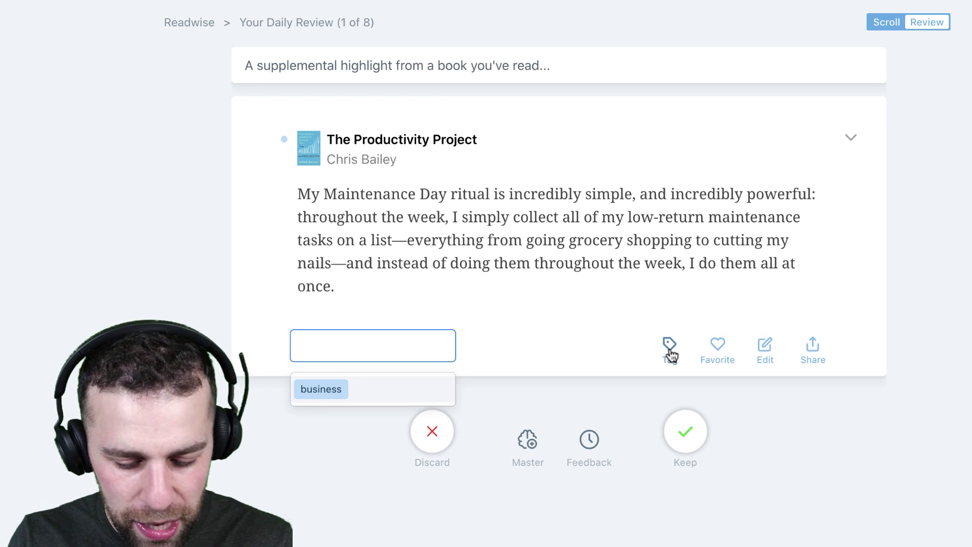
type("productivity")
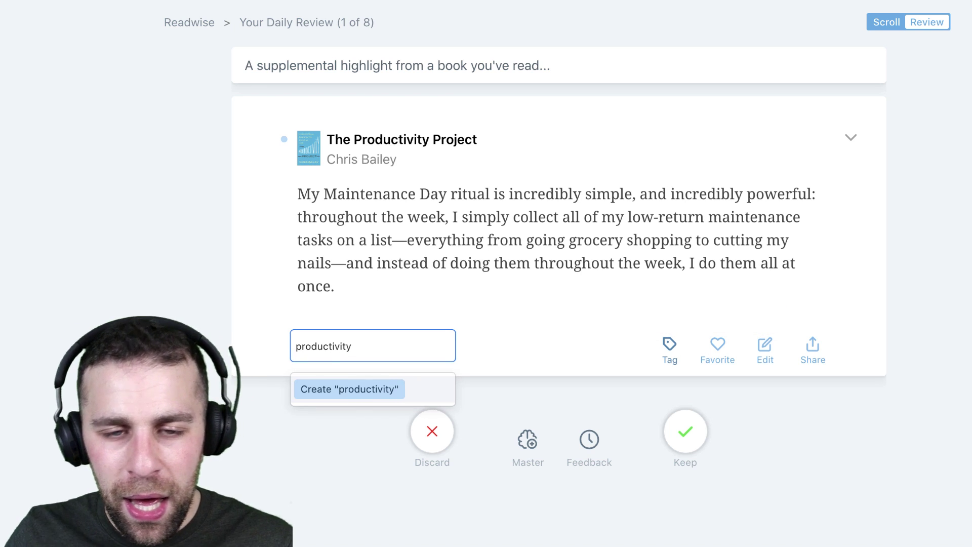
key("Return")
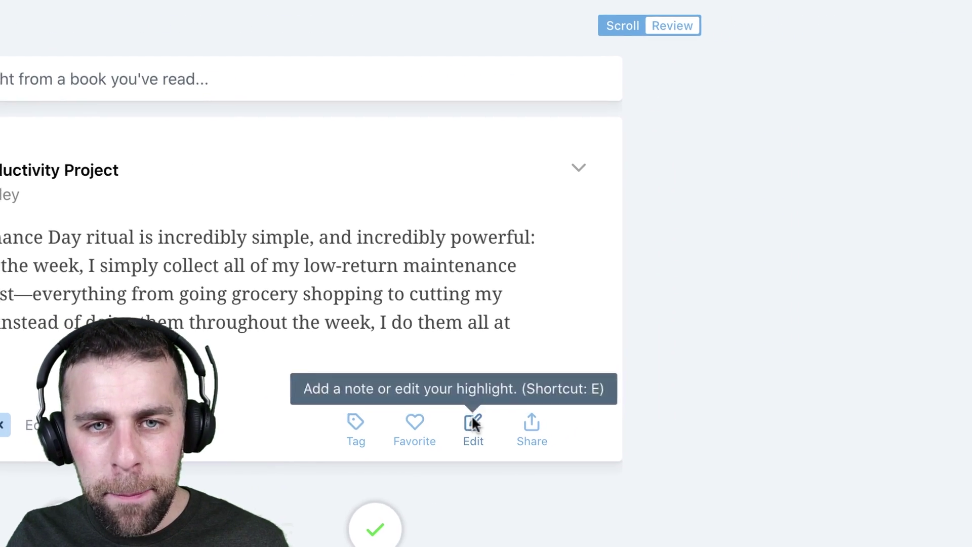
left_click(474, 423)
left_click(505, 178)
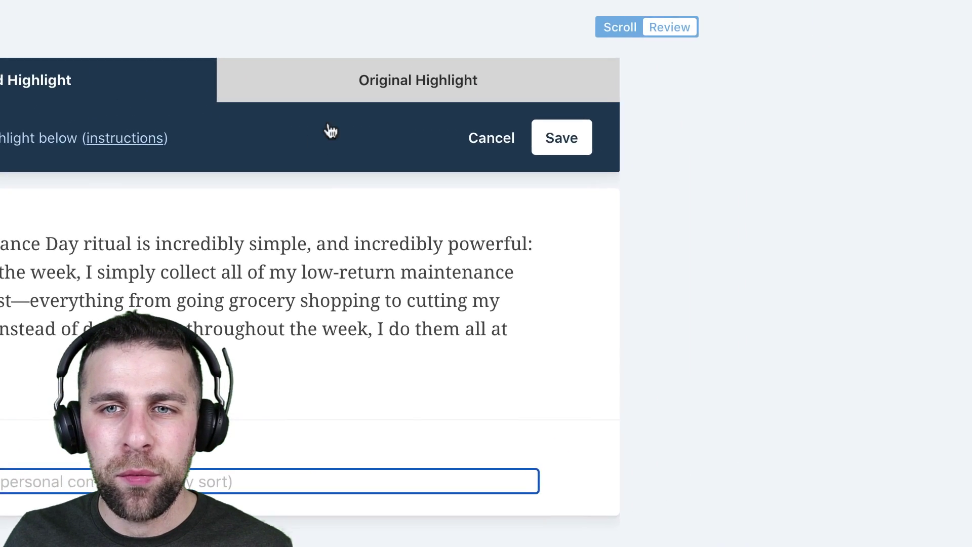
- Compare the original and edited highlight text, cancel the edit, and open feedback on the next highlight
left_click(557, 78)
left_click(637, 85)
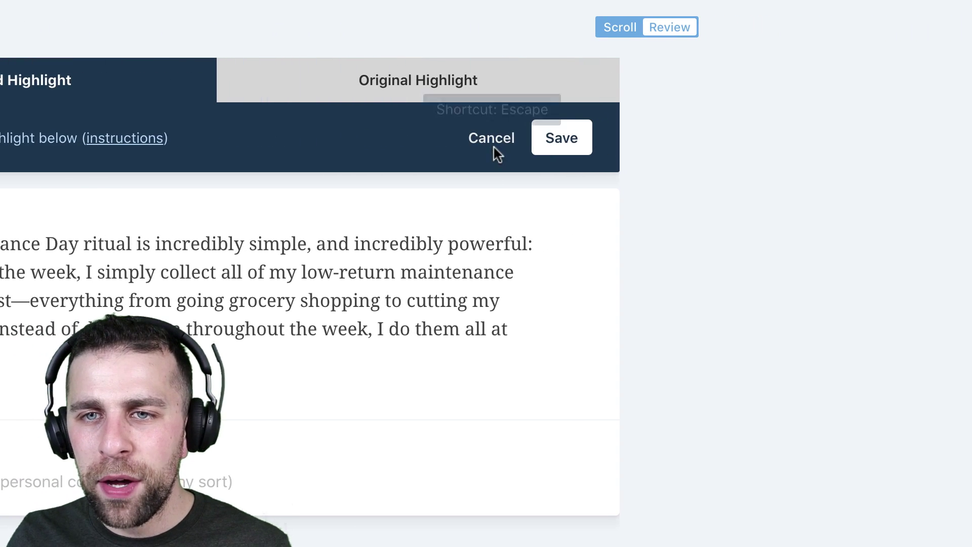
left_click(494, 143)
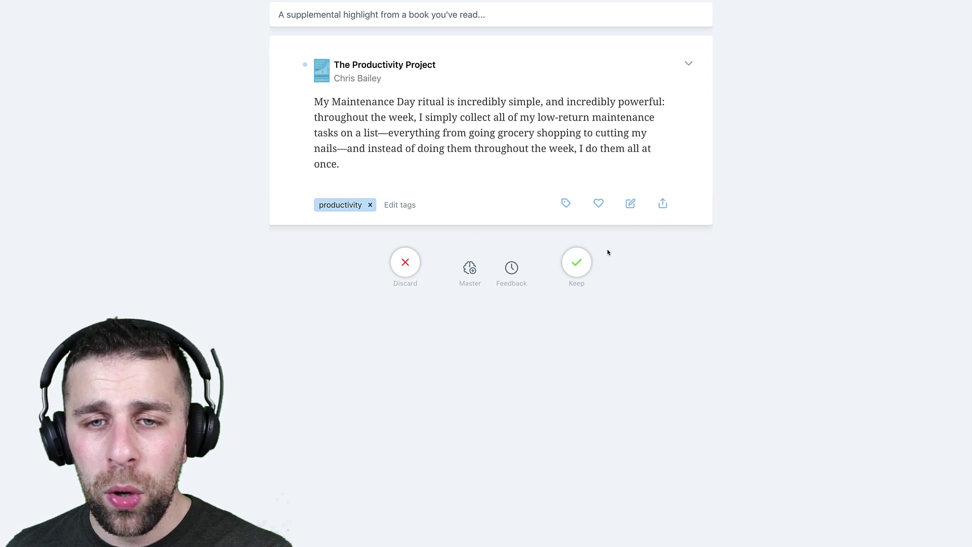
left_click(514, 271)
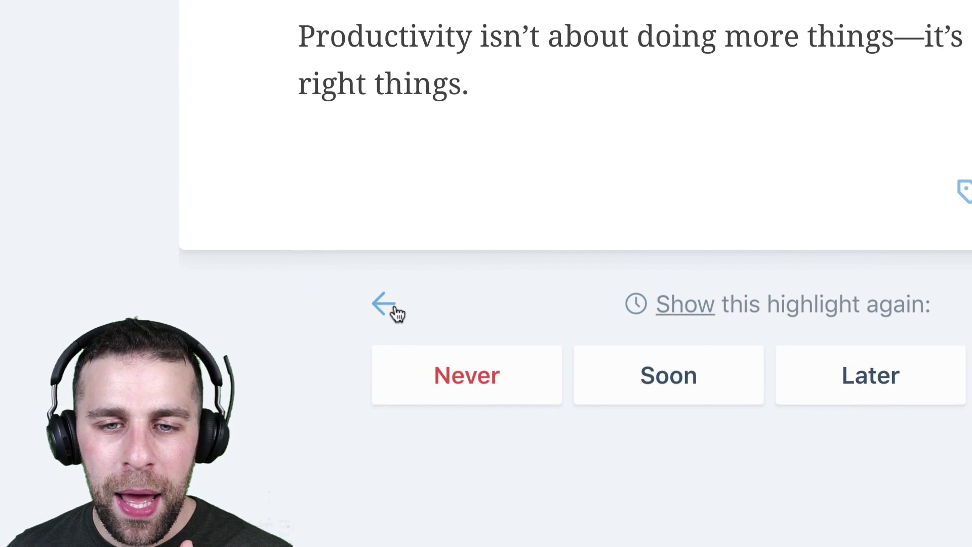
- Turn the highlight into a Mastery cloze flashcard hiding 'My Maintenance Day' and save it
left_click(134, 84)
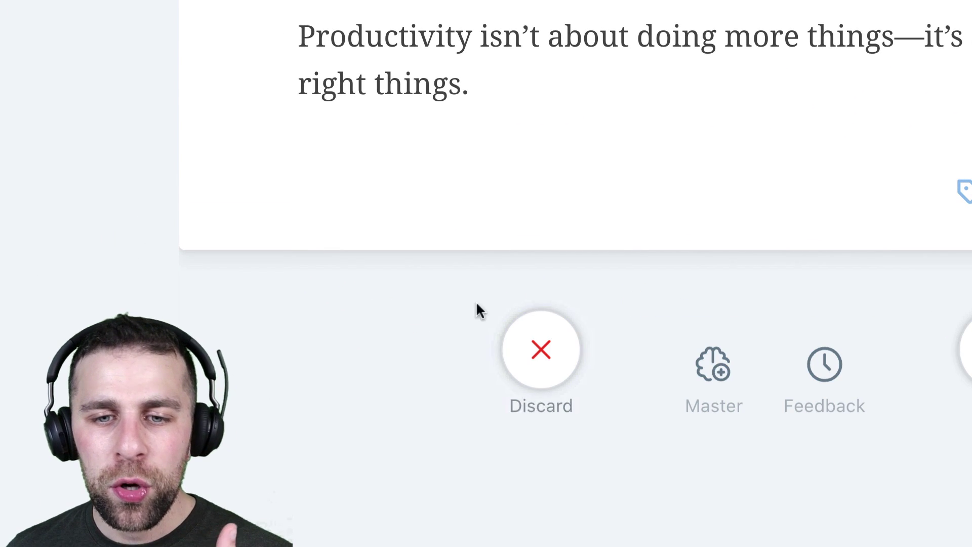
left_click(721, 371)
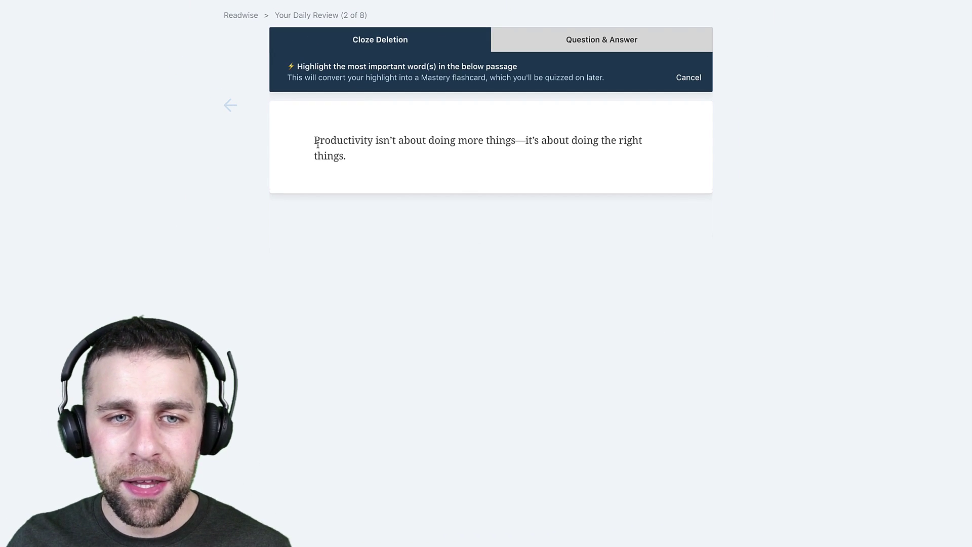
double_click(315, 140)
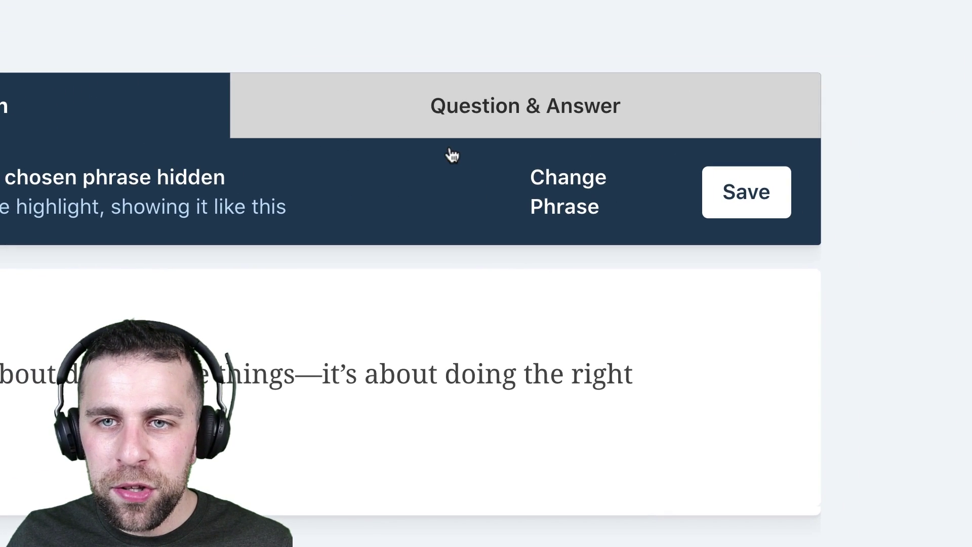
left_click(628, 85)
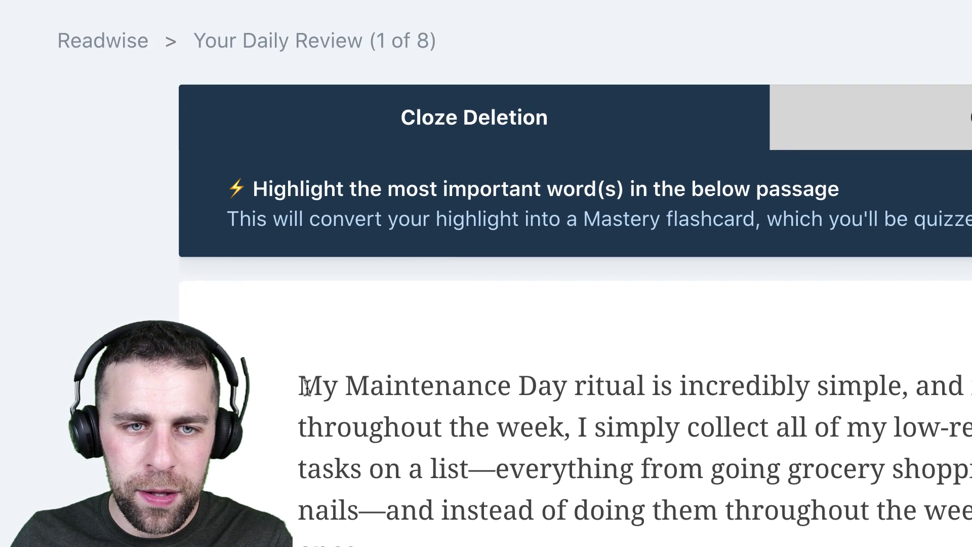
left_click_drag(301, 383, 572, 389)
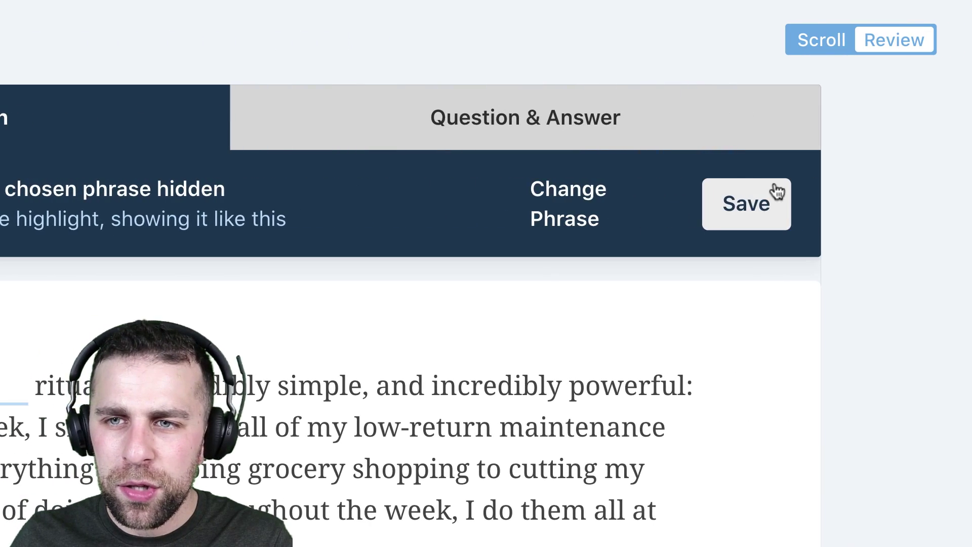
left_click(774, 193)
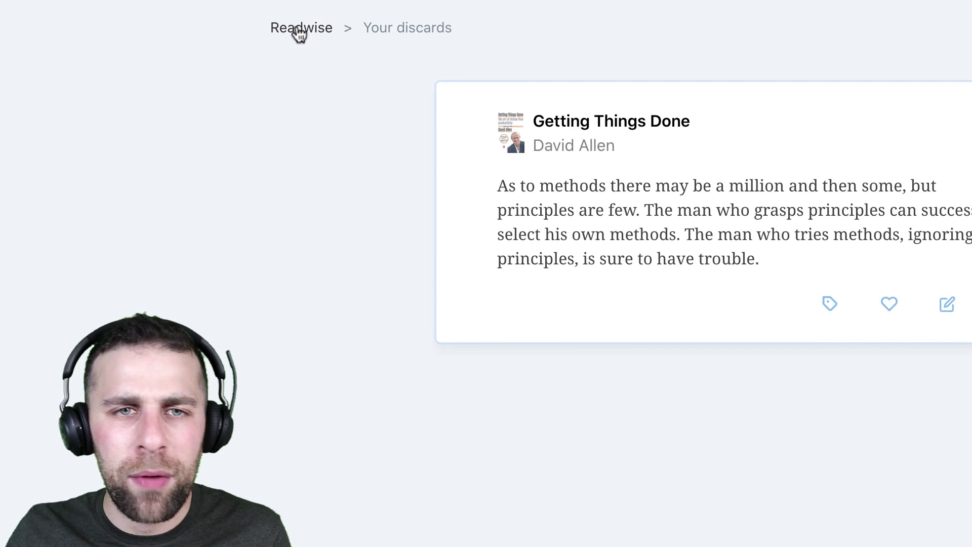
- Browse the tags list, view the one Company of One highlight tagged business, then go back
left_click(299, 28)
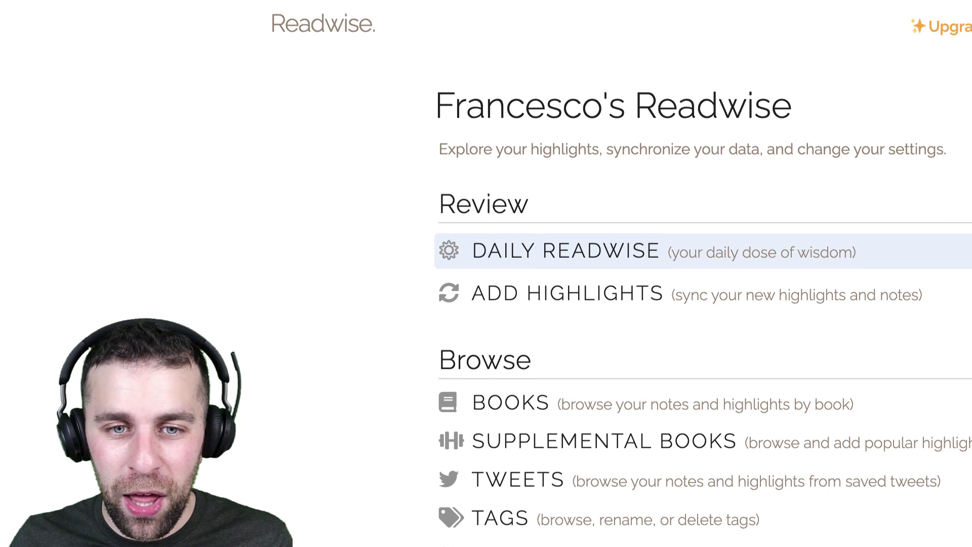
scroll(554, 373, "down", 6)
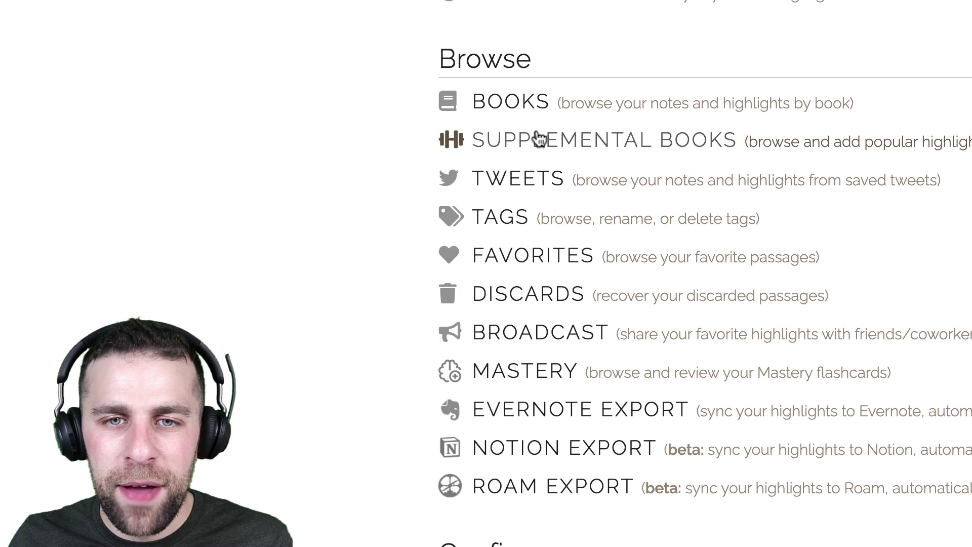
left_click(515, 103)
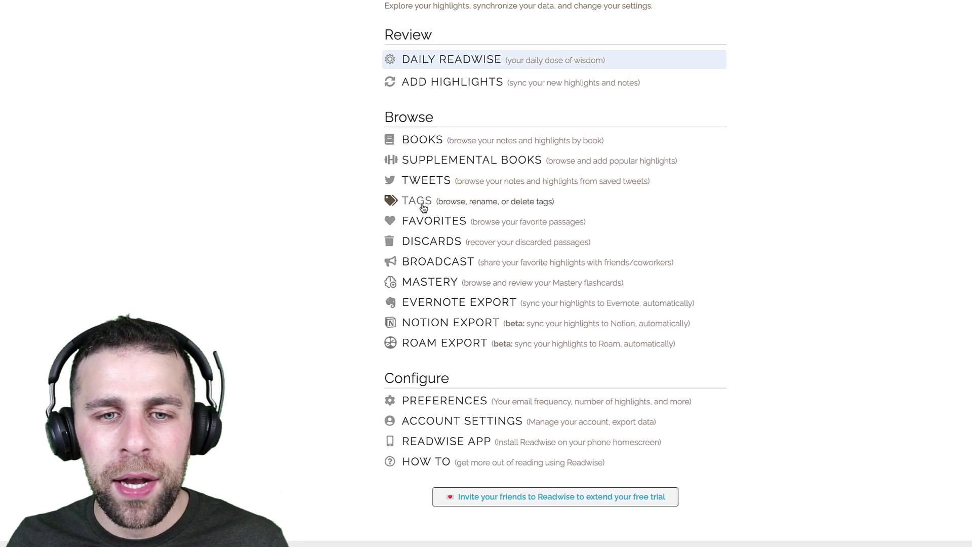
left_click(419, 203)
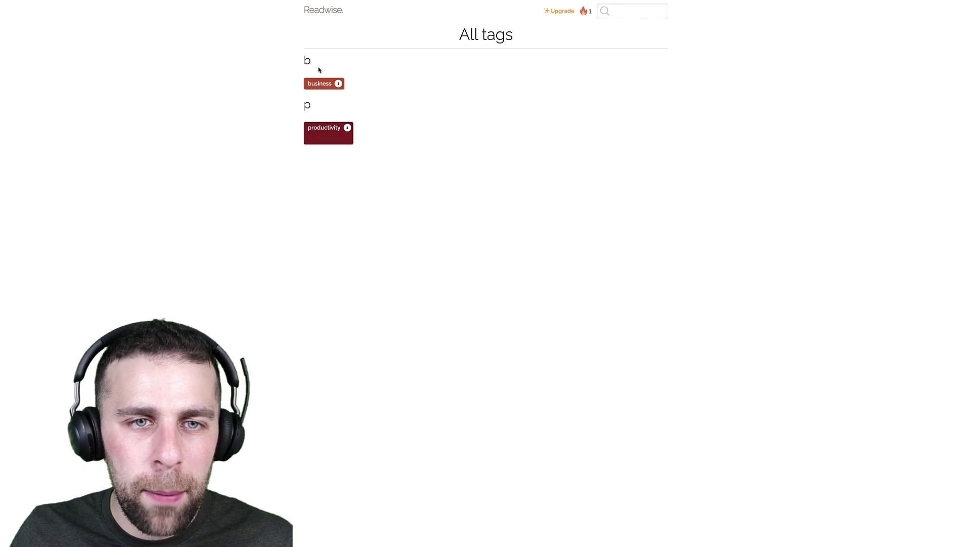
left_click(365, 229)
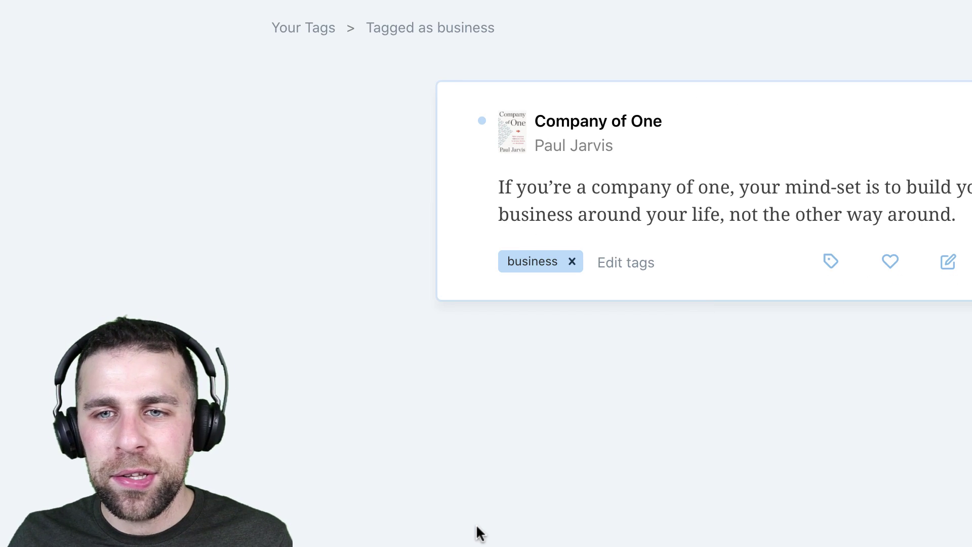
key("alt+Left")
key("alt+Left")
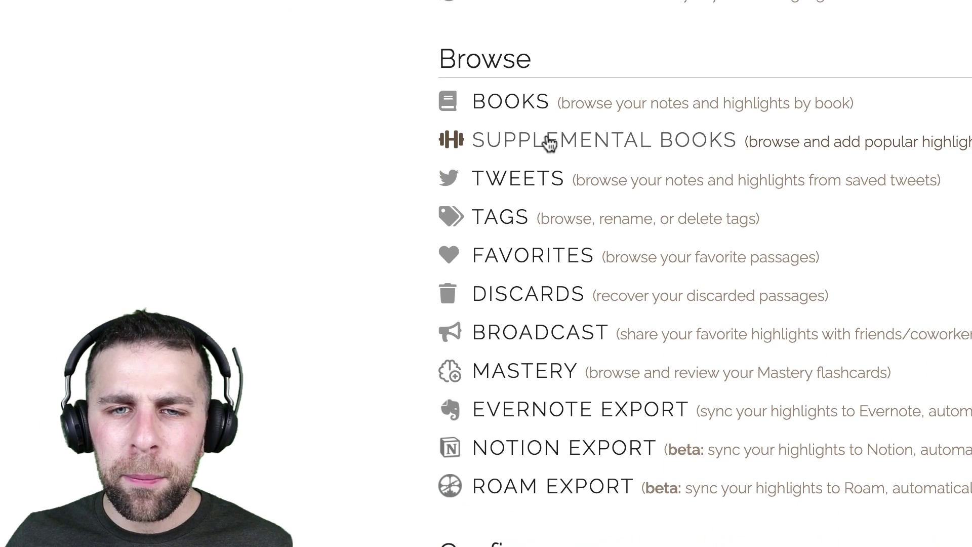
- Set The Productivity Project slightly above Normally and How to Take Smart Notes to More
left_click(579, 145)
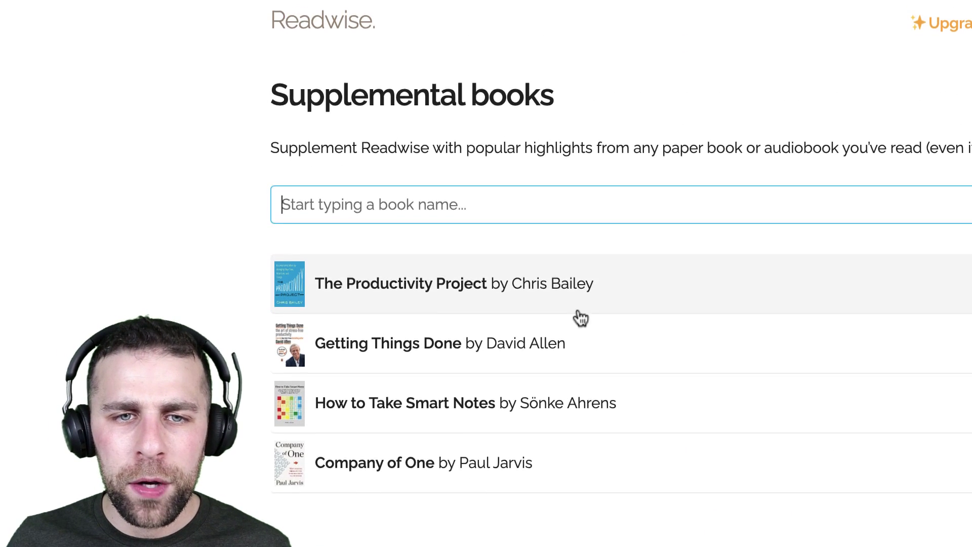
left_click(522, 312)
left_click_drag(641, 396, 604, 401)
scroll(604, 385, "down", 6)
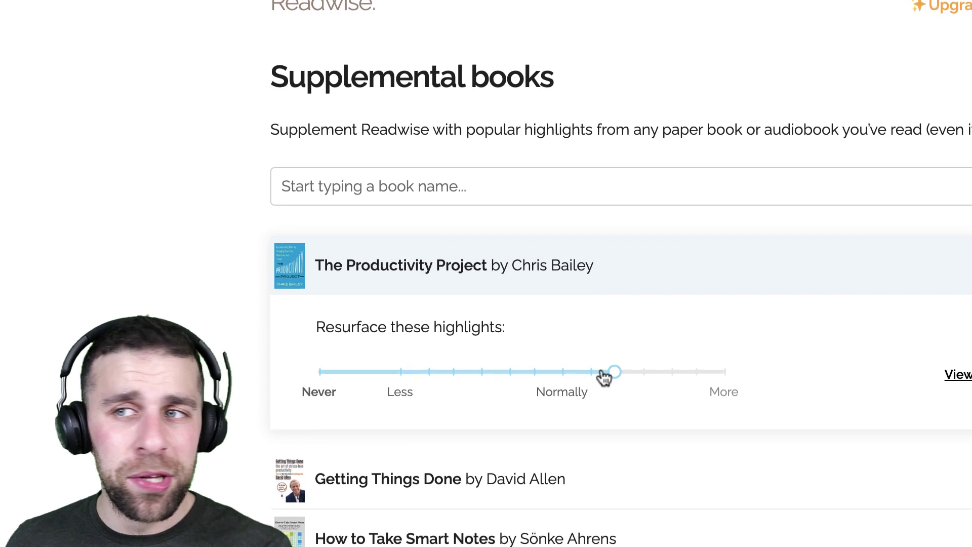
left_click(433, 264)
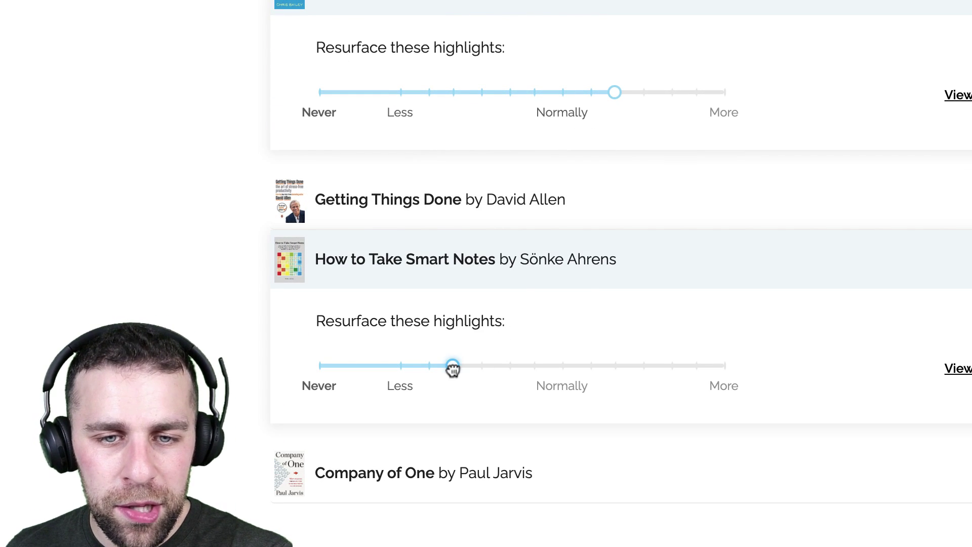
left_click_drag(452, 368, 715, 374)
left_click(534, 249)
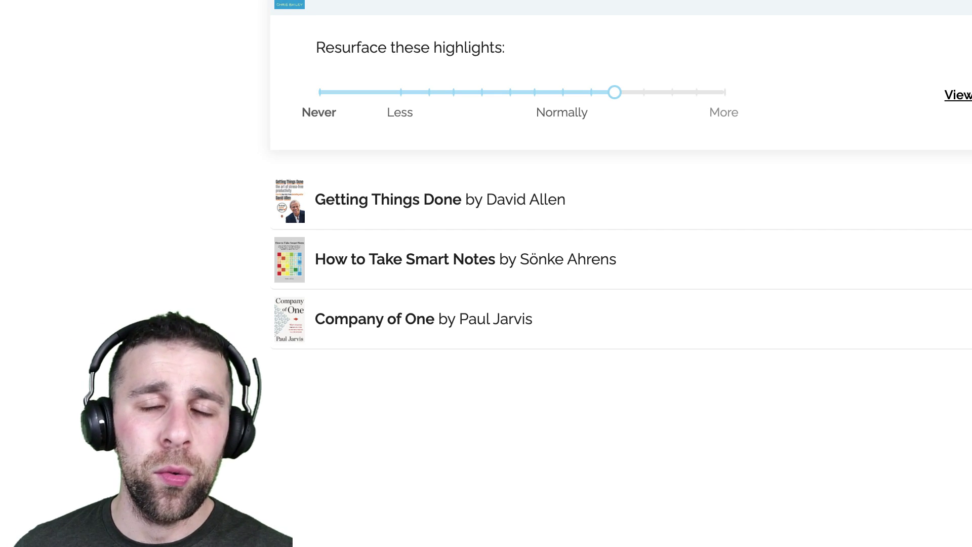
- Nudge the saved tweets' resurfacing slider one step toward More
scroll(315, 32, "up", 6)
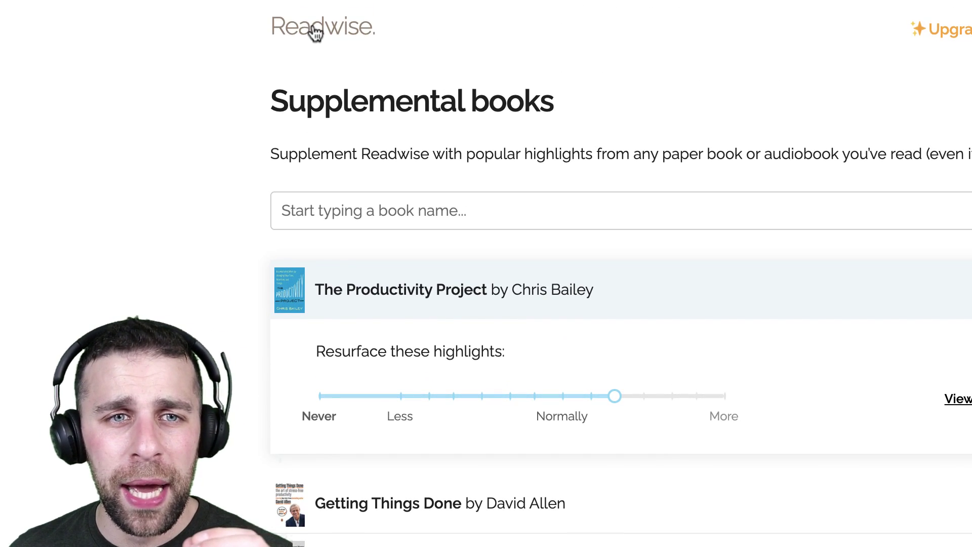
left_click(323, 27)
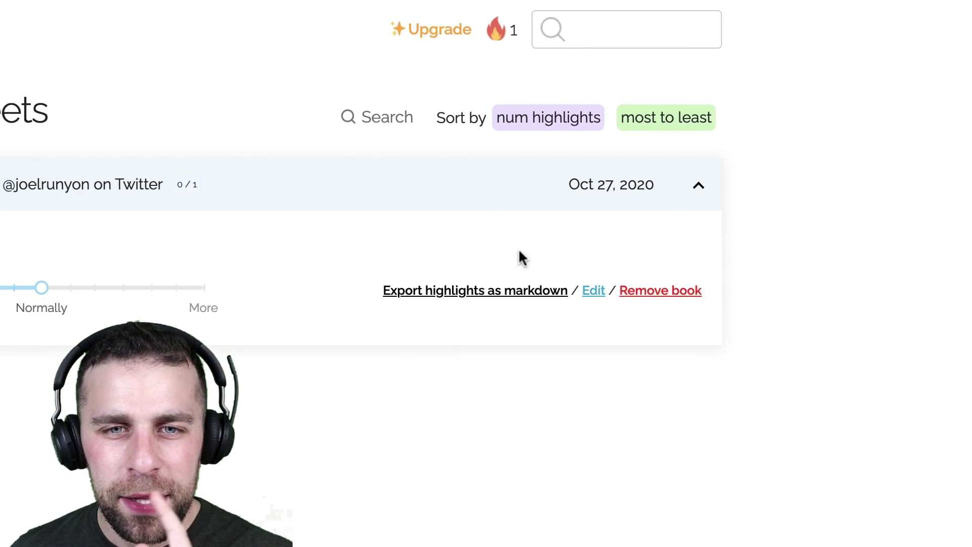
left_click_drag(429, 287, 503, 293)
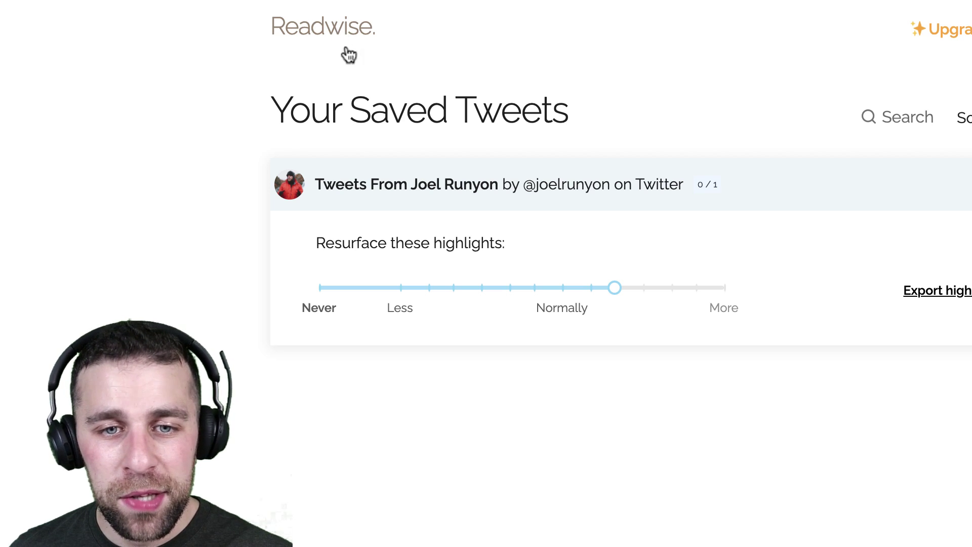
- In Review tuning, set 9 highlights per day and shift highlight recency slightly toward older
key("alt+Left")
scroll(590, 323, "down", 10)
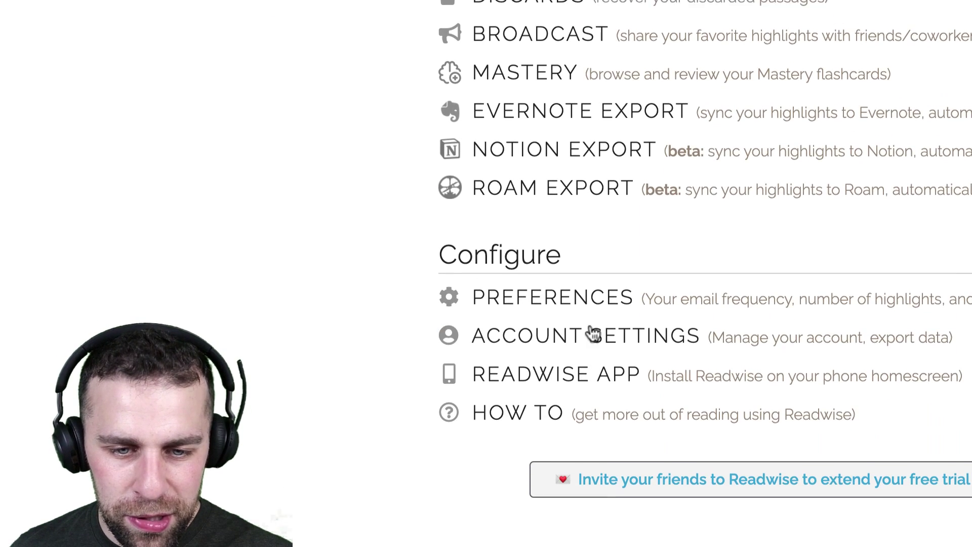
scroll(582, 304, "up", 1)
left_click(582, 319)
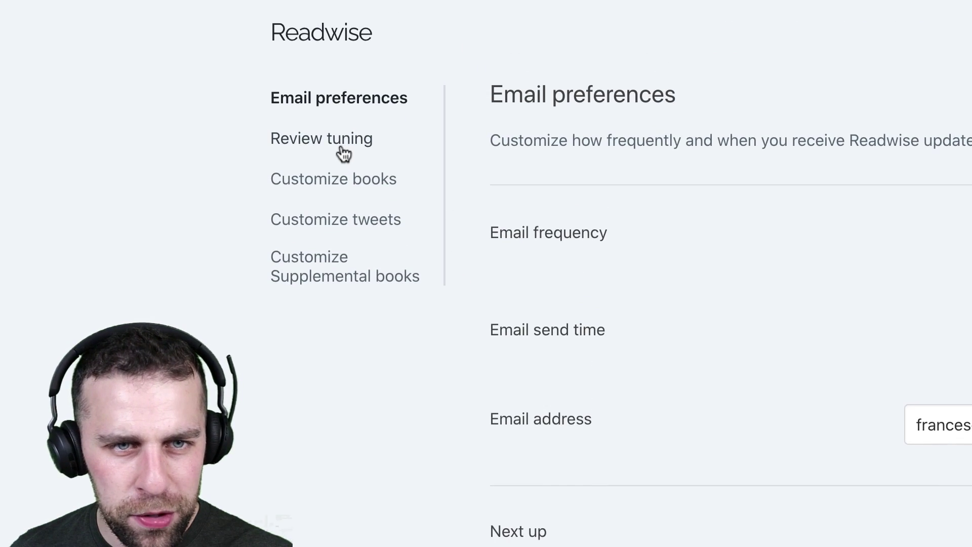
left_click(343, 152)
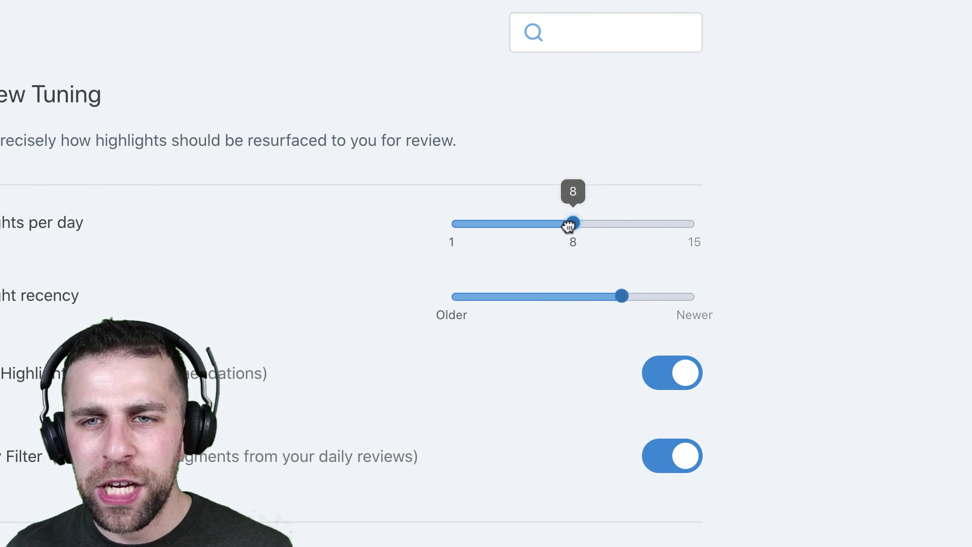
left_click_drag(971, 224, 971, 222)
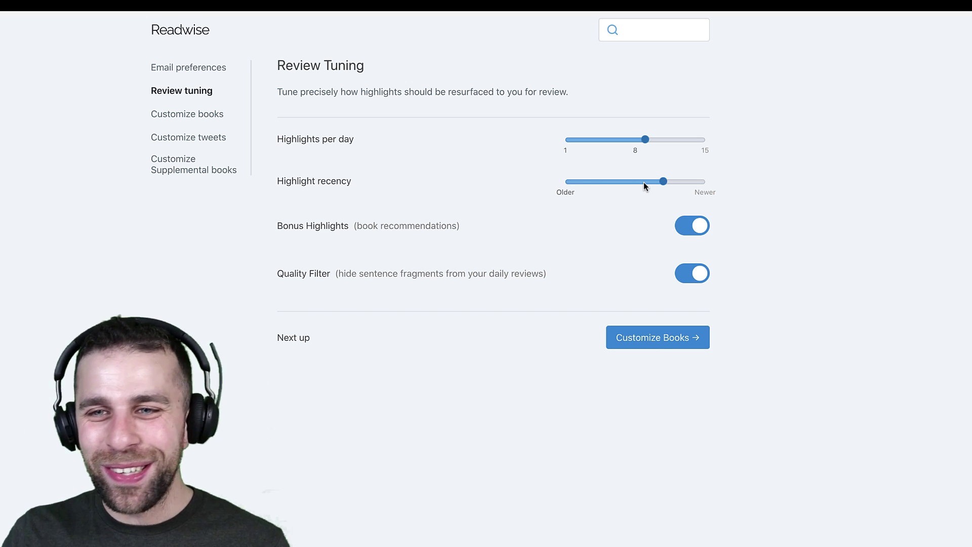
left_click_drag(643, 183, 604, 180)
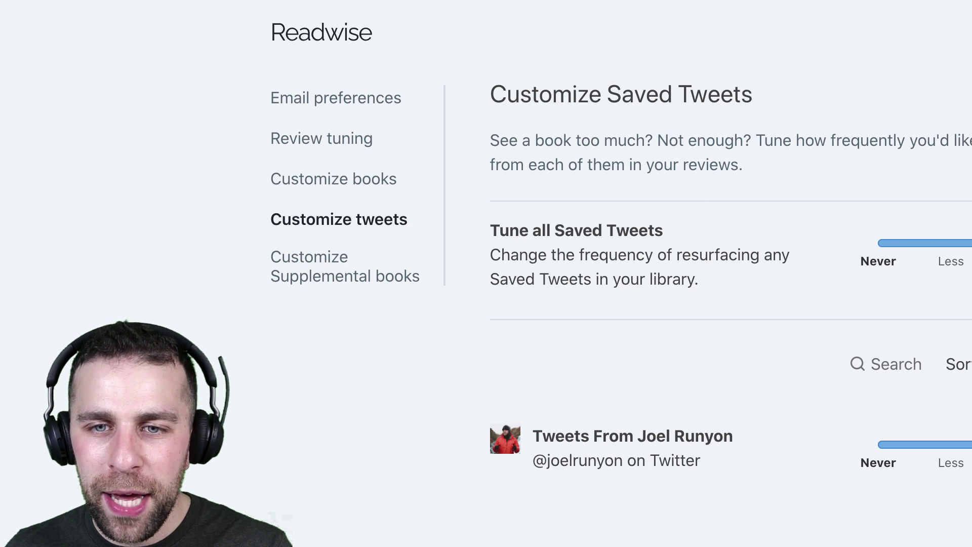
- Browse the per-book and supplemental books resurfacing pages, then return to the dashboard
left_click(341, 187)
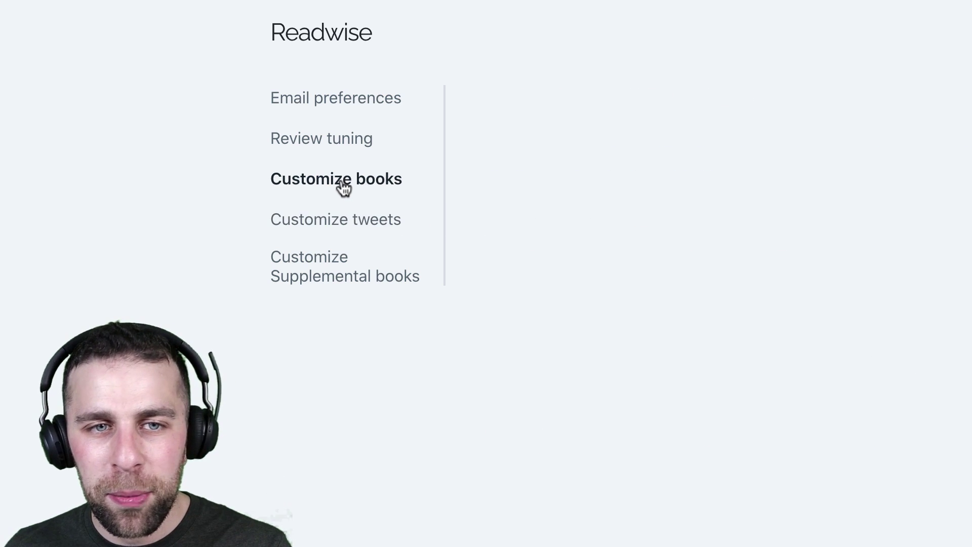
left_click(358, 280)
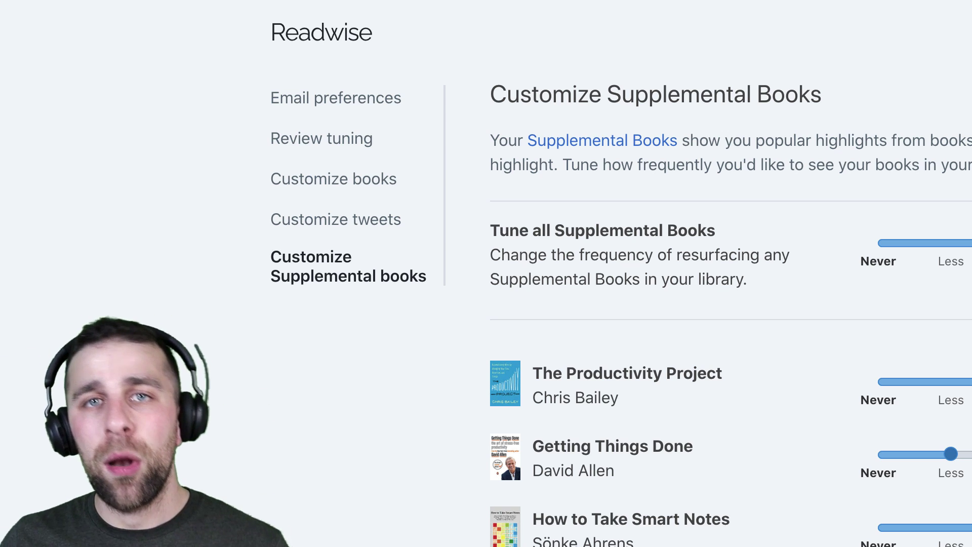
left_click(337, 15)
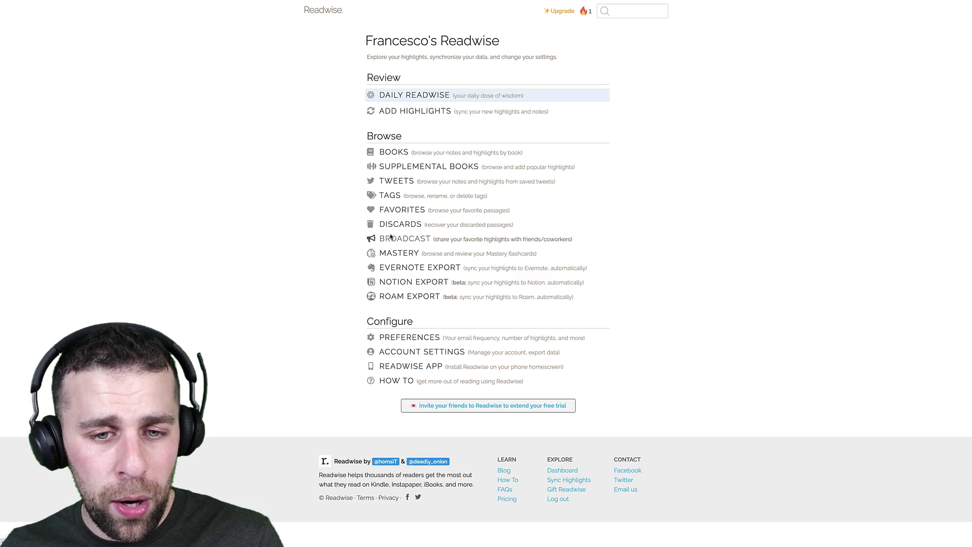
- Open Notion Export preferences and review its workspaces and toggles like automatic exporting and compact layout
left_click(23, 14)
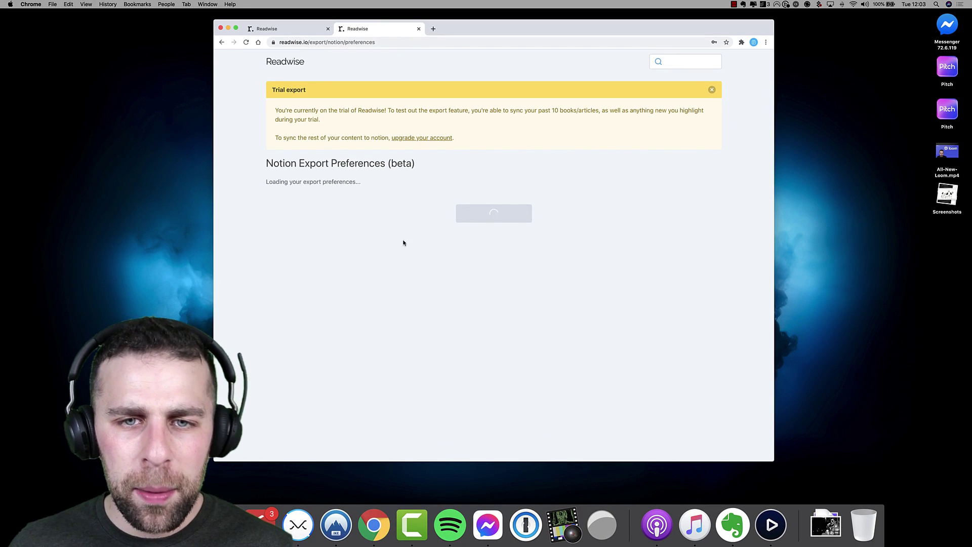
scroll(388, 365, "down", 3)
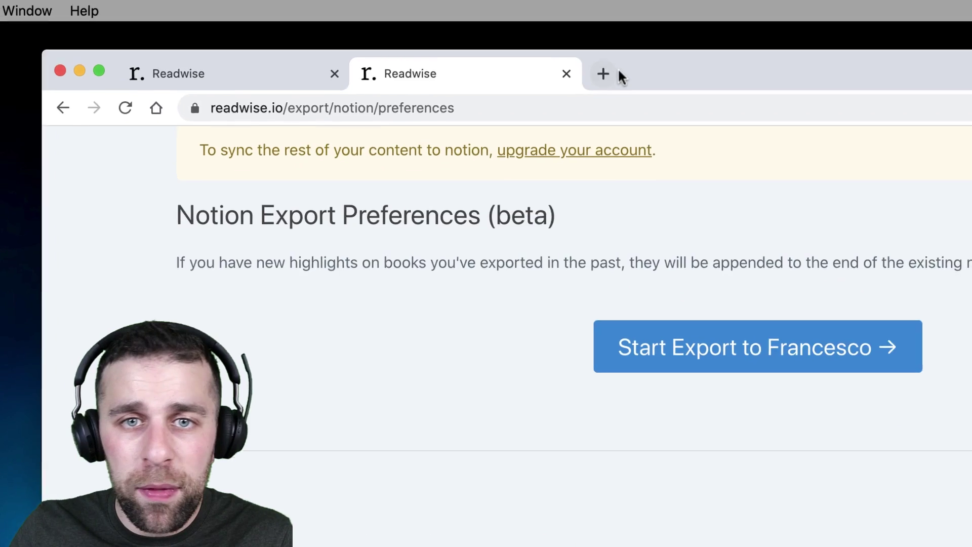
- Open Notion in a new tab and switch the Readwise Library to the Tweets view
left_click(603, 73)
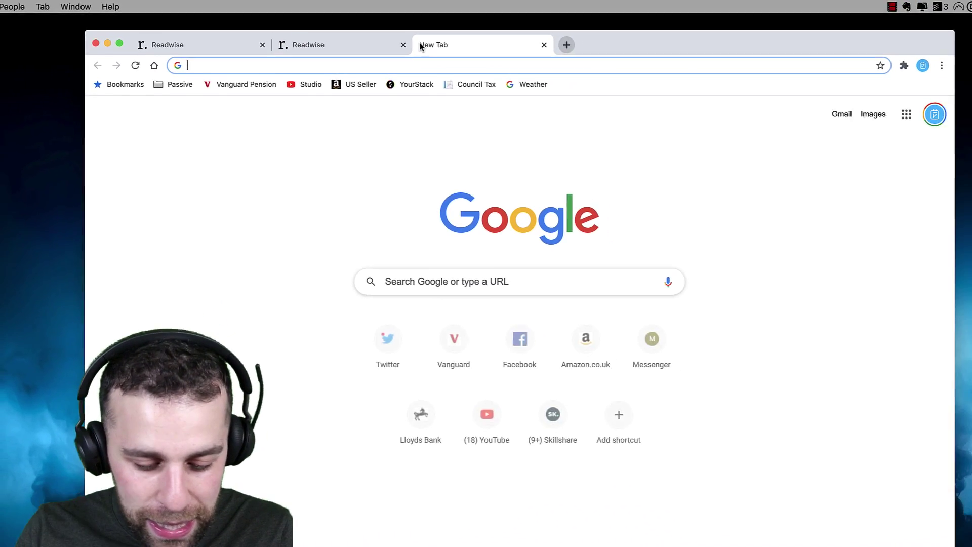
type("no")
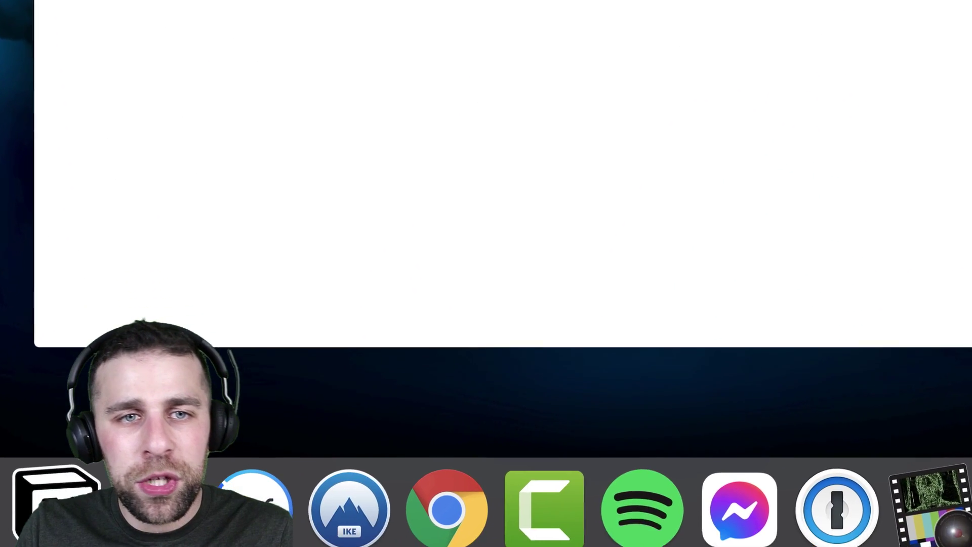
key("Return")
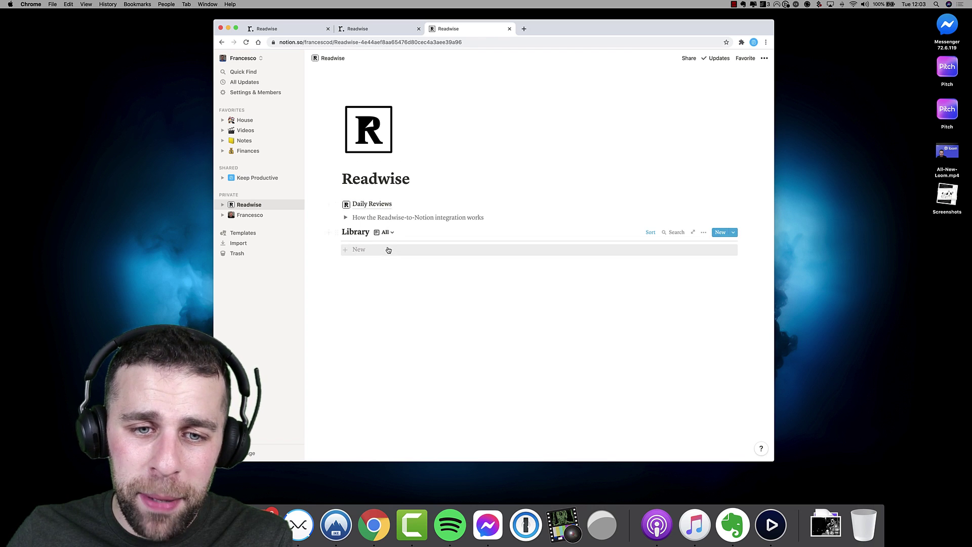
left_click(386, 232)
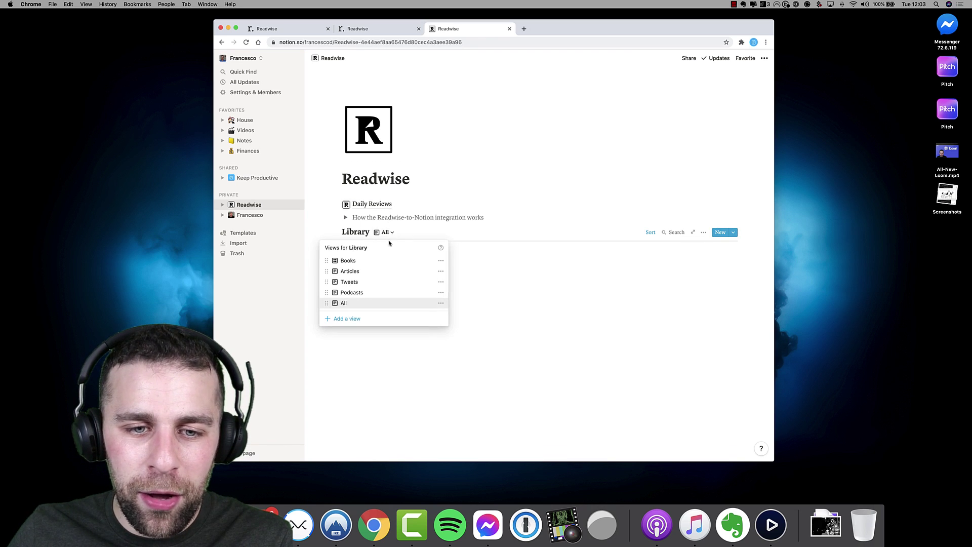
left_click(360, 281)
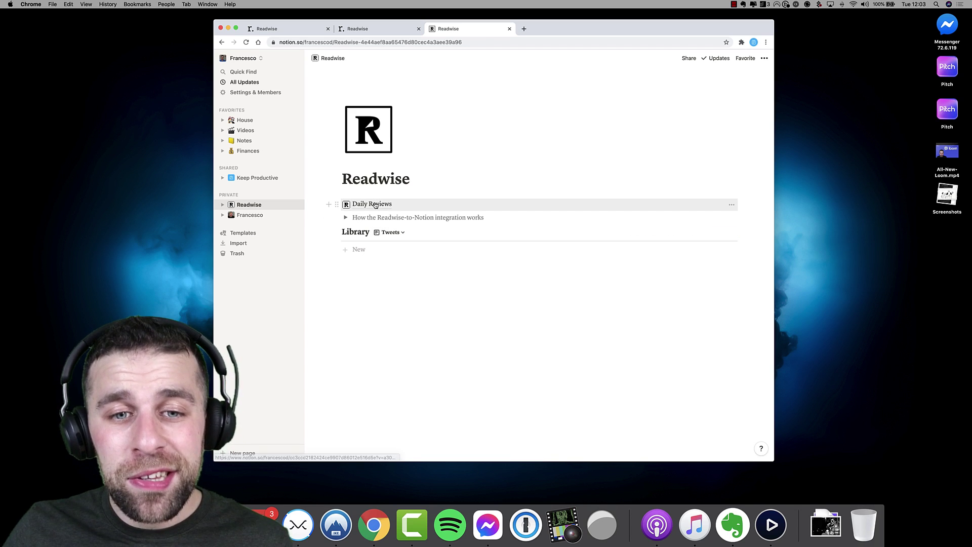
- Open the October 27 daily review, close the preview, and set the Library to All
left_click(374, 205)
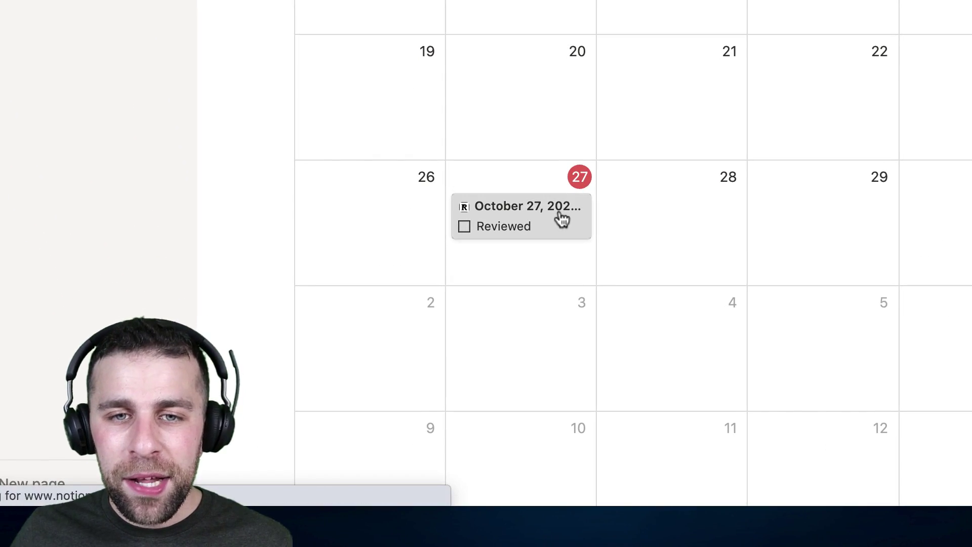
left_click(562, 219)
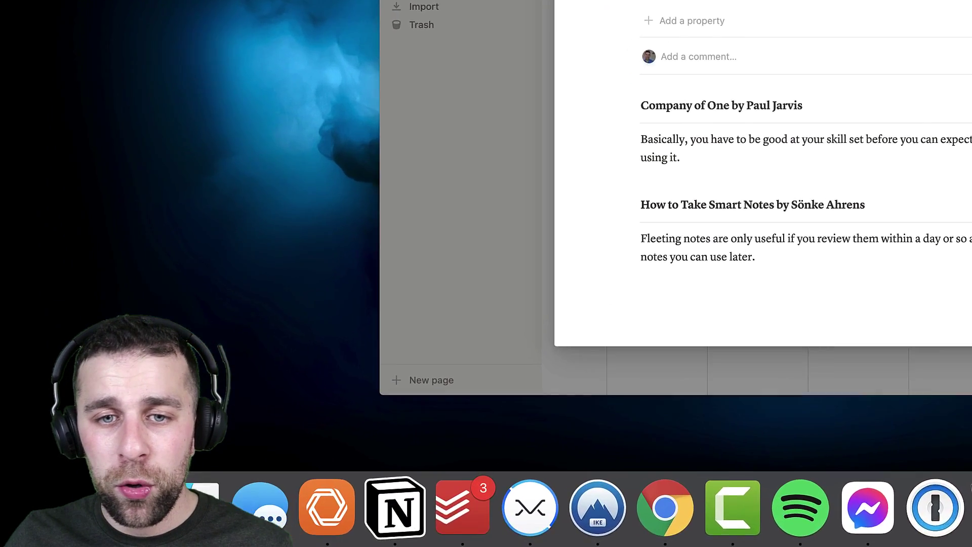
key("super+bracketleft")
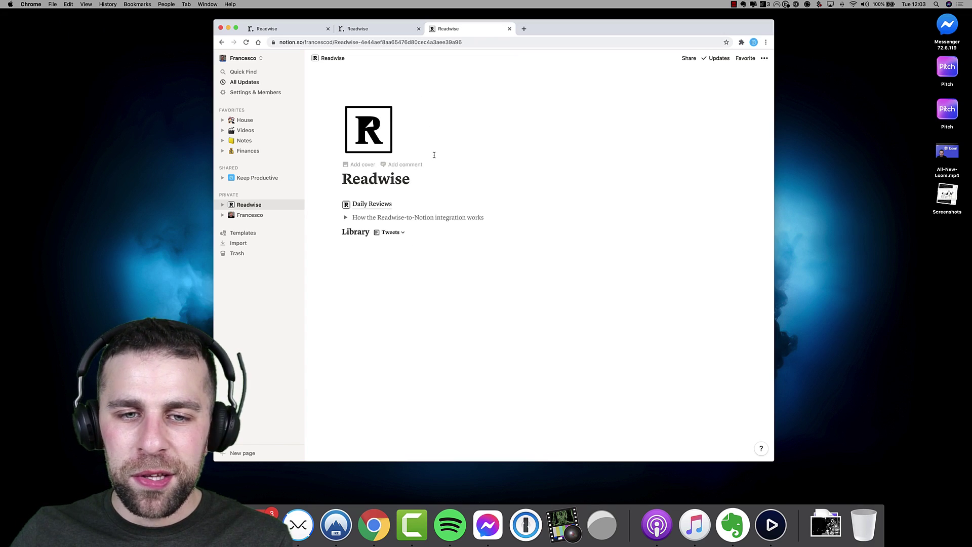
left_click(400, 234)
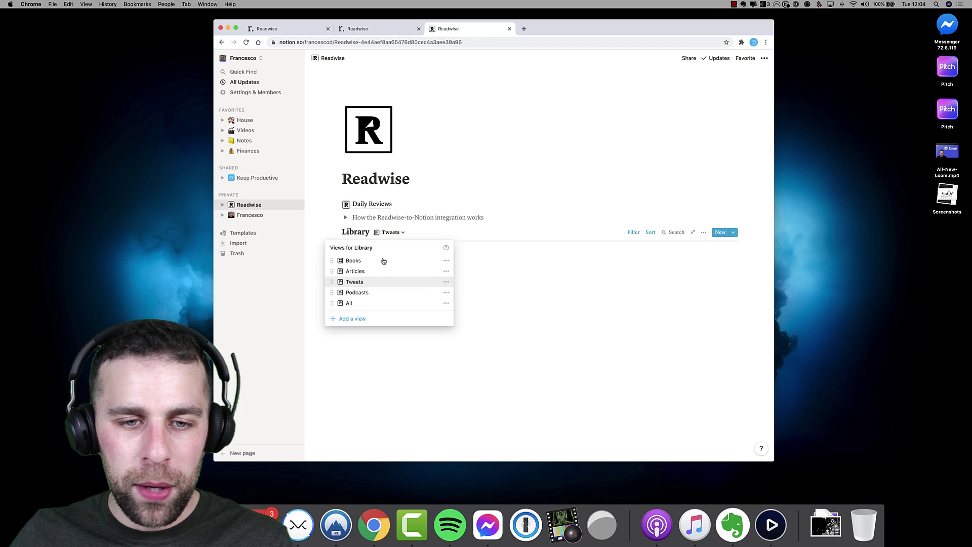
left_click(364, 303)
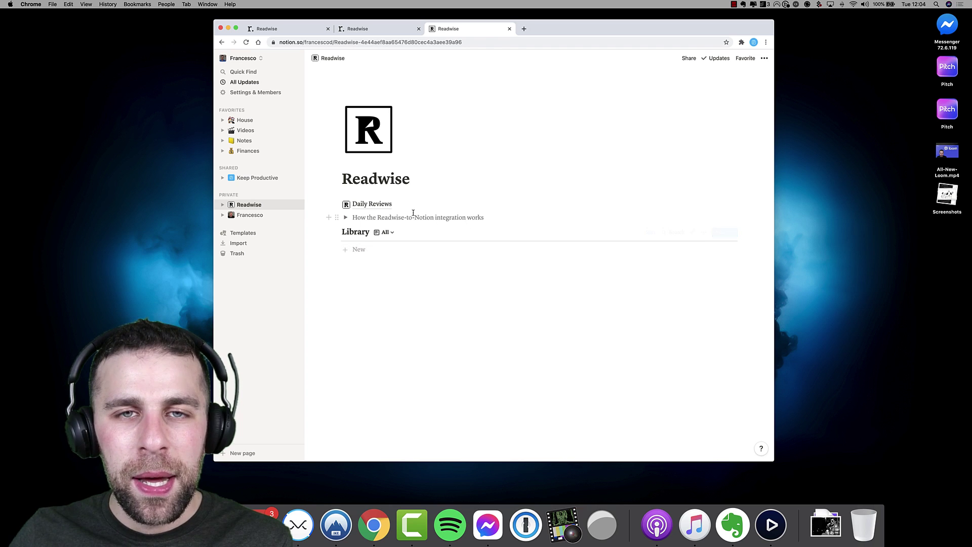
- Return to the Readwise Notion Export Preferences and briefly highlight part of the trial export notice
left_click(358, 30)
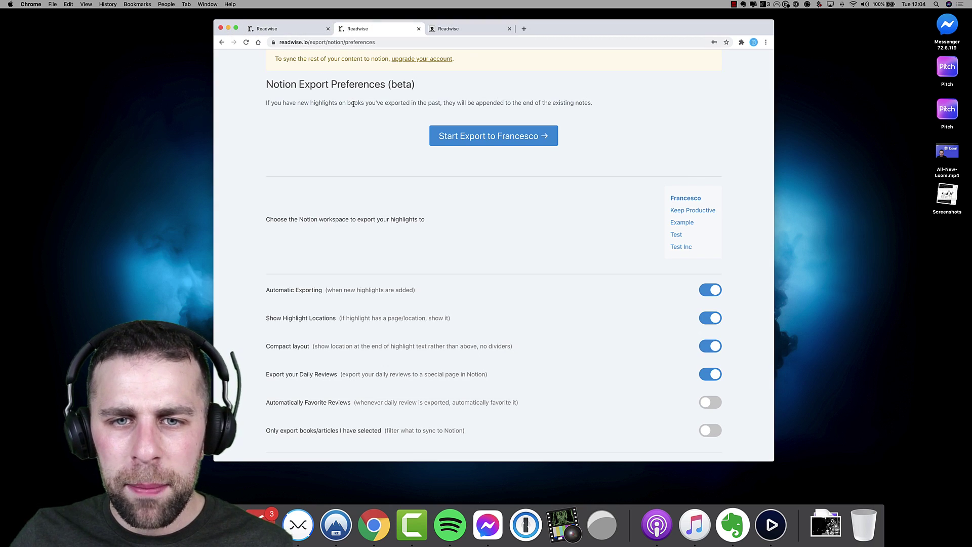
scroll(477, 169, "up", 3)
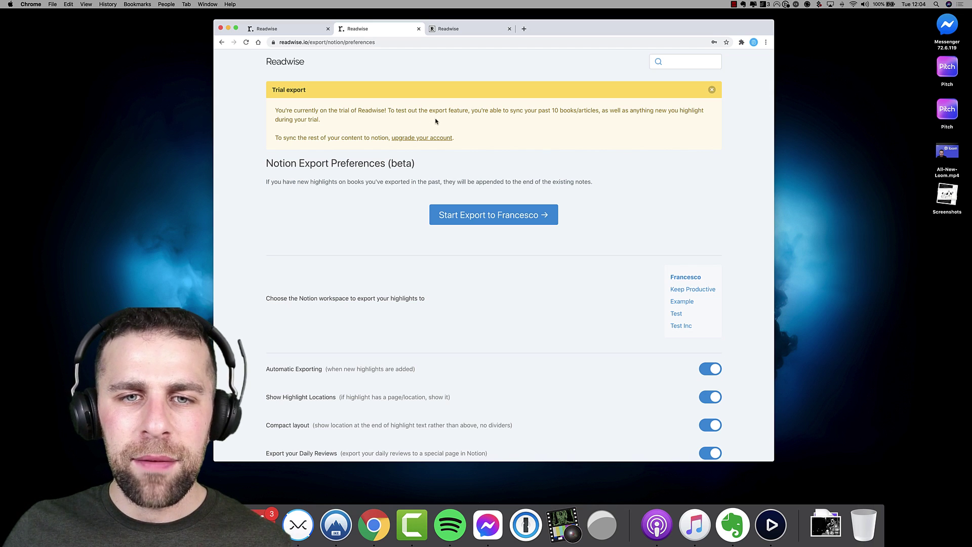
left_click_drag(421, 121, 418, 110)
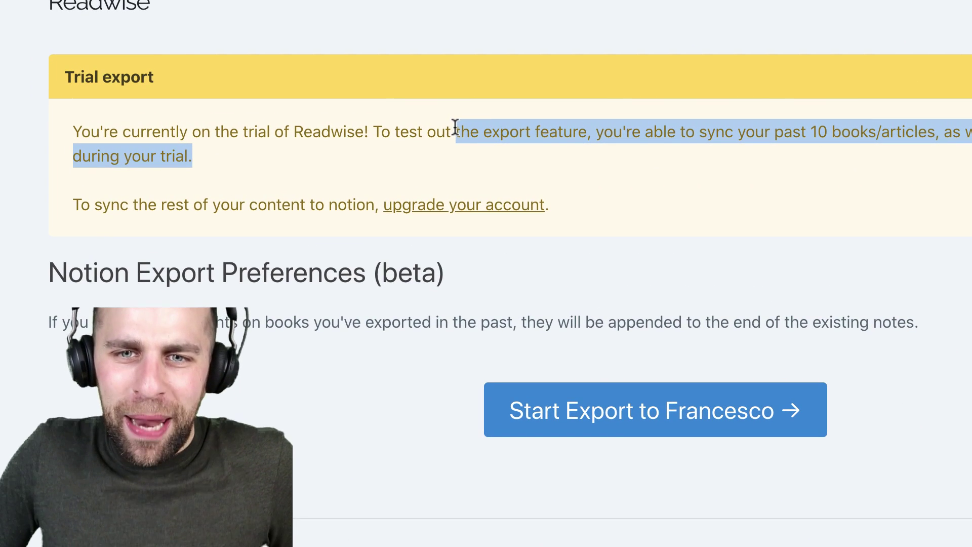
left_click(514, 135)
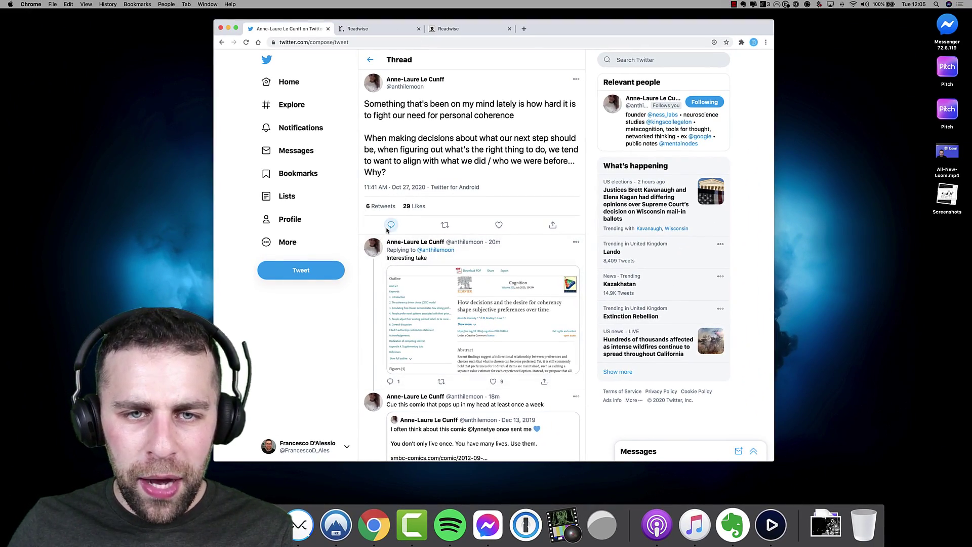
left_click(390, 225)
type("@r")
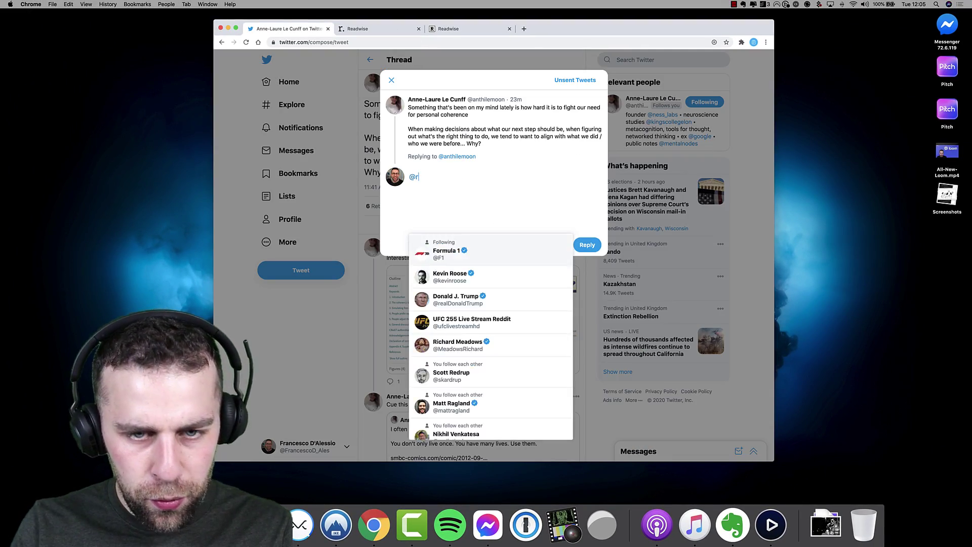
type("eadwiseio ")
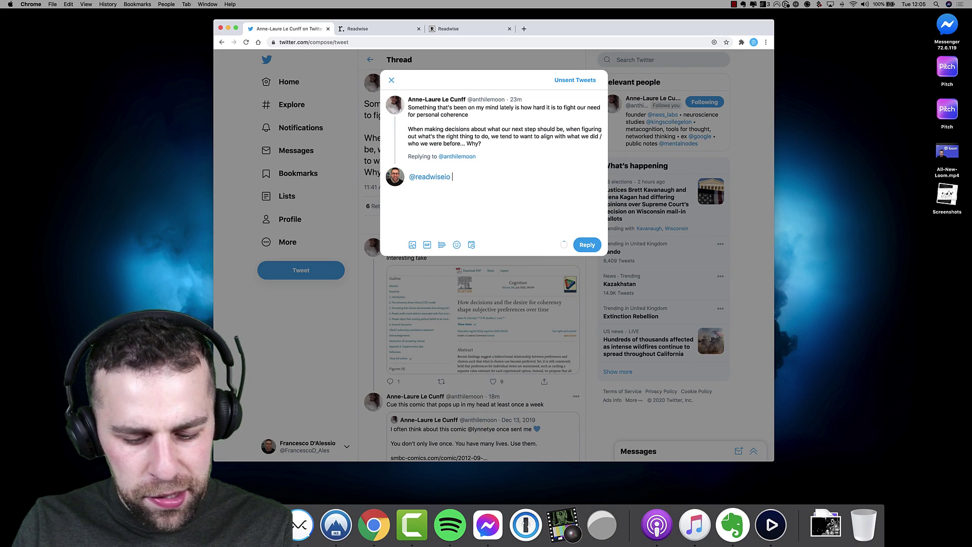
type("save thread")
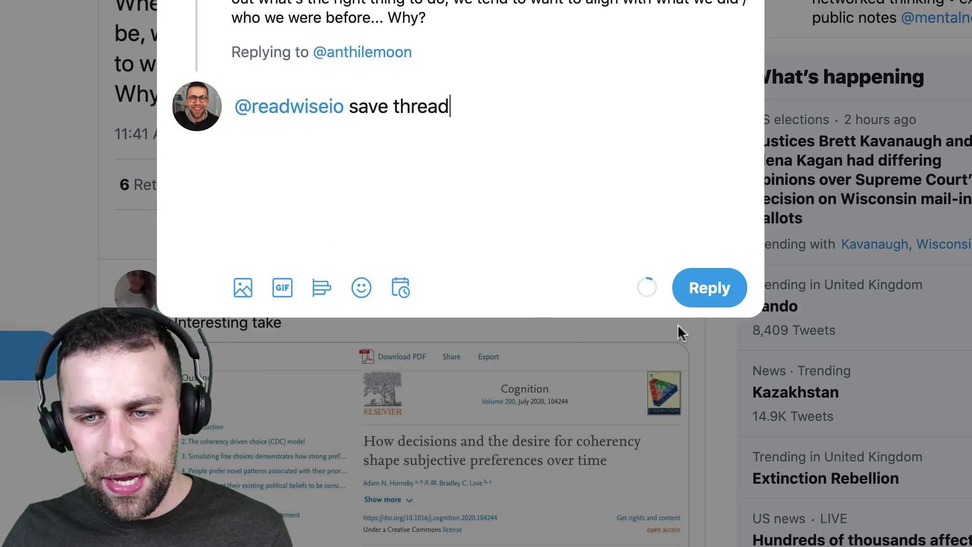
left_click(703, 279)
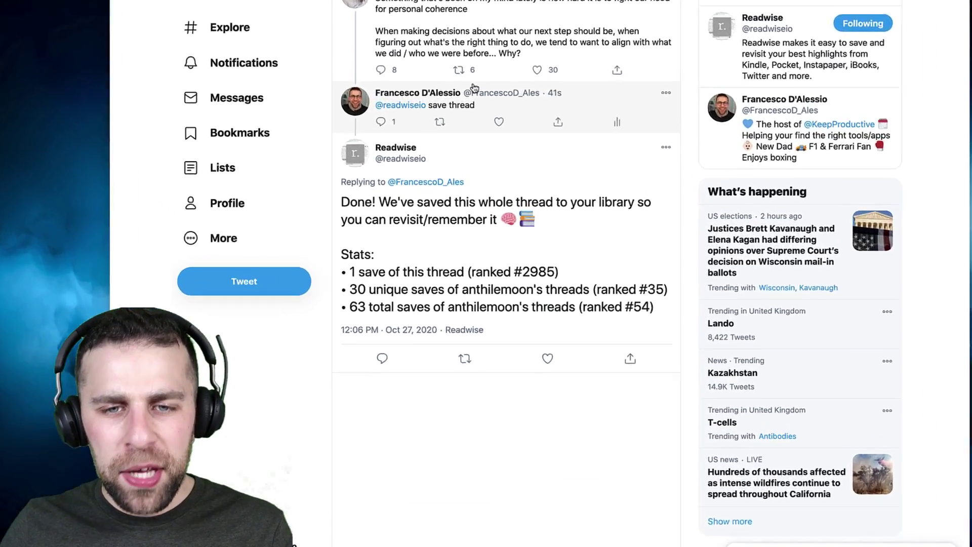
scroll(465, 238, "down", 2)
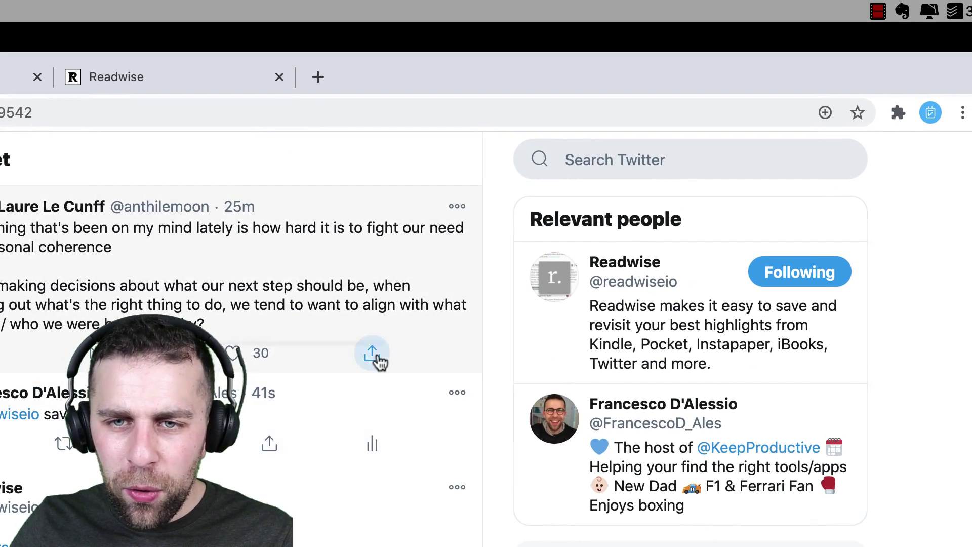
- Send the tweet to Readwise as a direct message
left_click(378, 361)
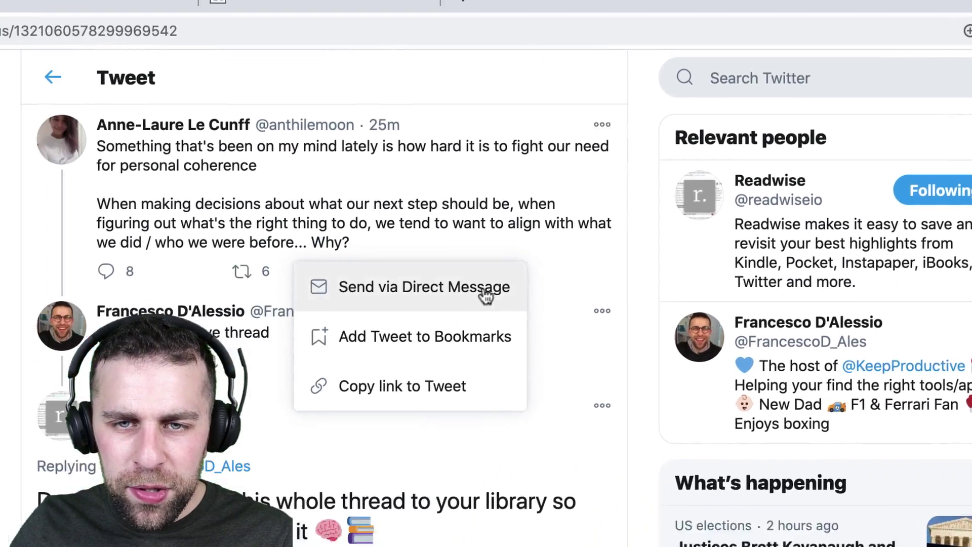
left_click(341, 373)
left_click(654, 192)
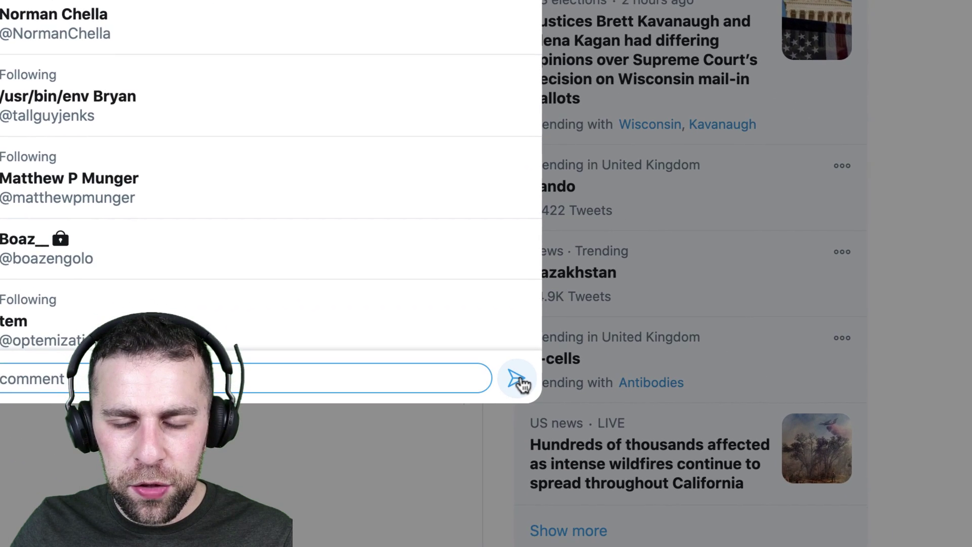
left_click(519, 377)
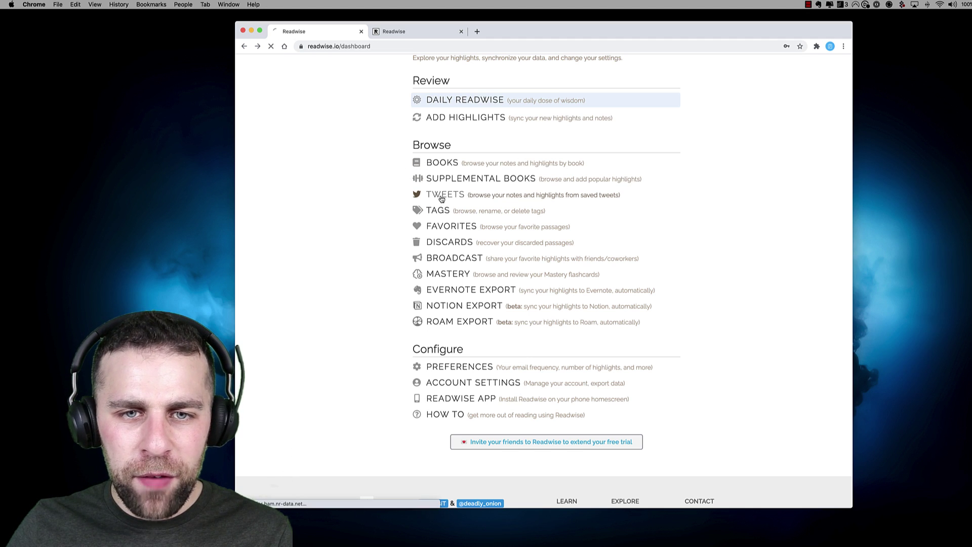
left_click(436, 194)
left_click(706, 131)
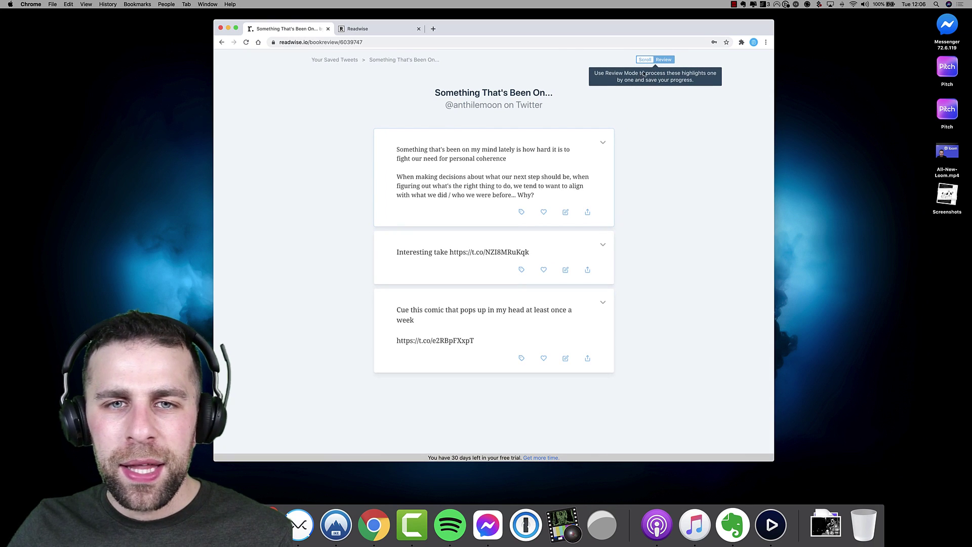
scroll(555, 126, "left", 5)
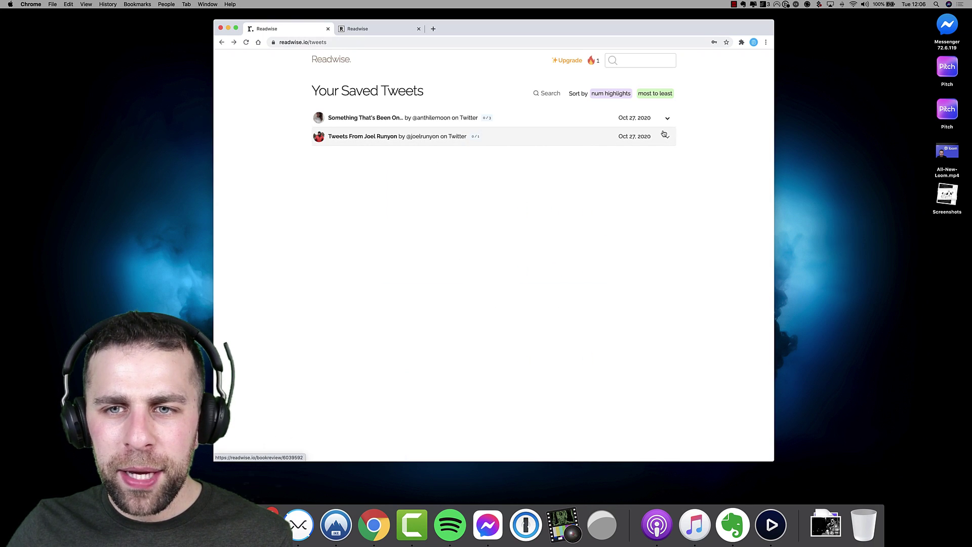
left_click(667, 136)
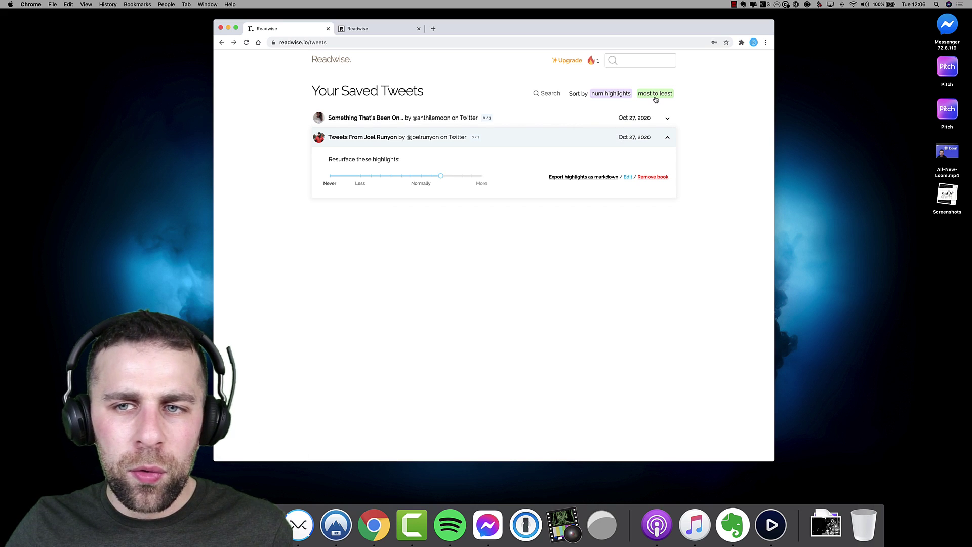
left_click(564, 120)
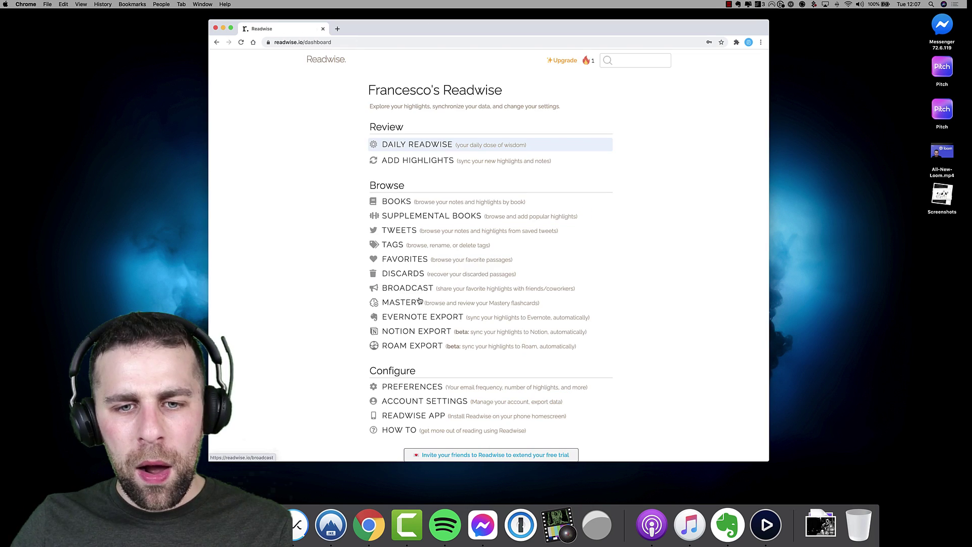
- View the Mastery flashcards full screen, including The Productivity Project card's details and recall history
left_click(407, 302)
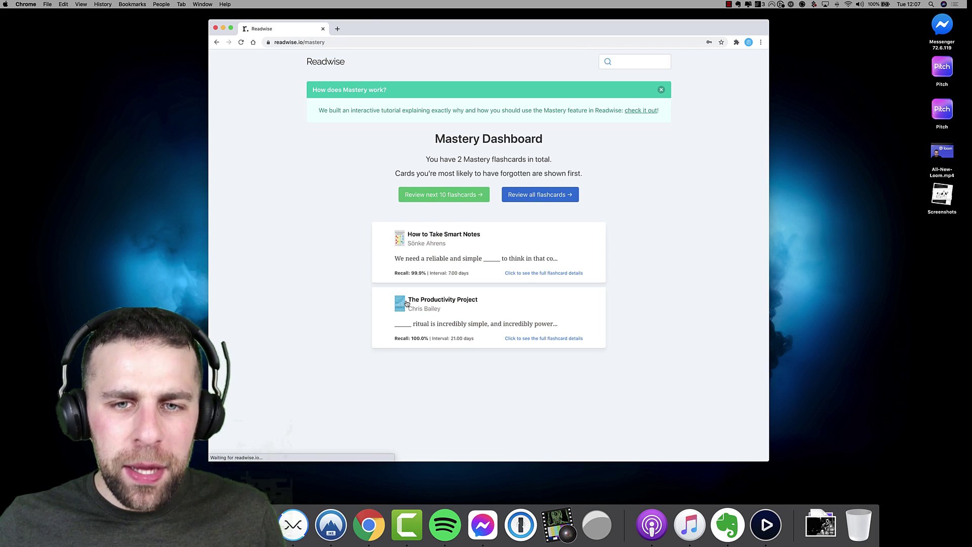
left_click(230, 27)
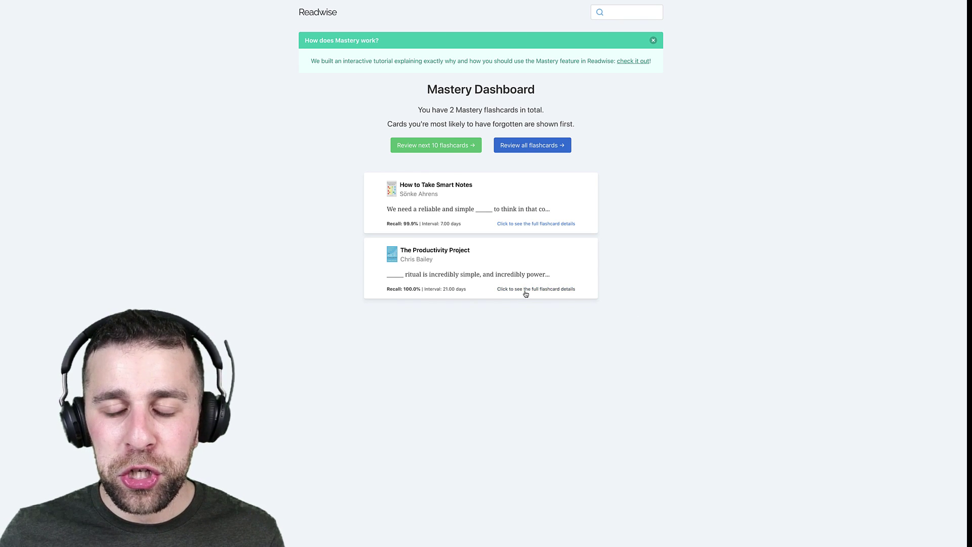
left_click(357, 172)
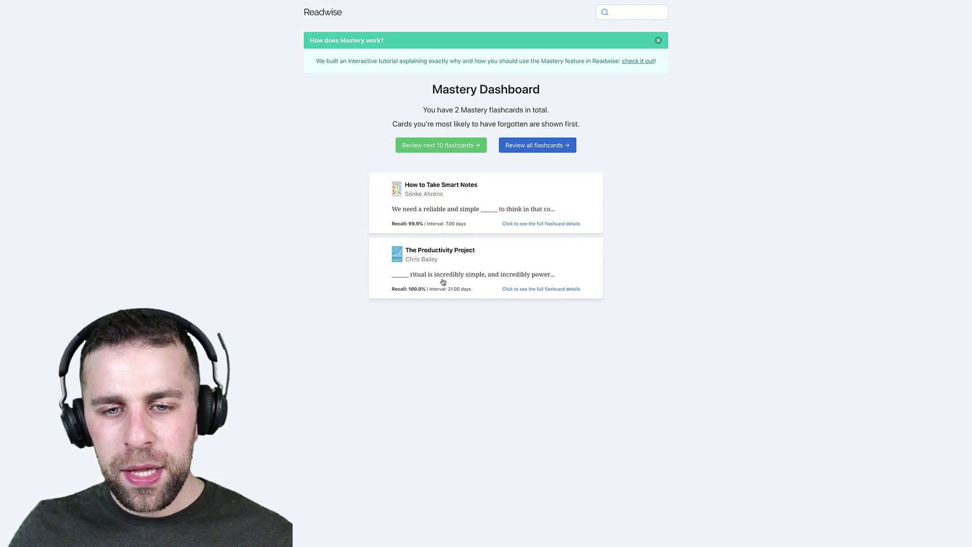
left_click(443, 282)
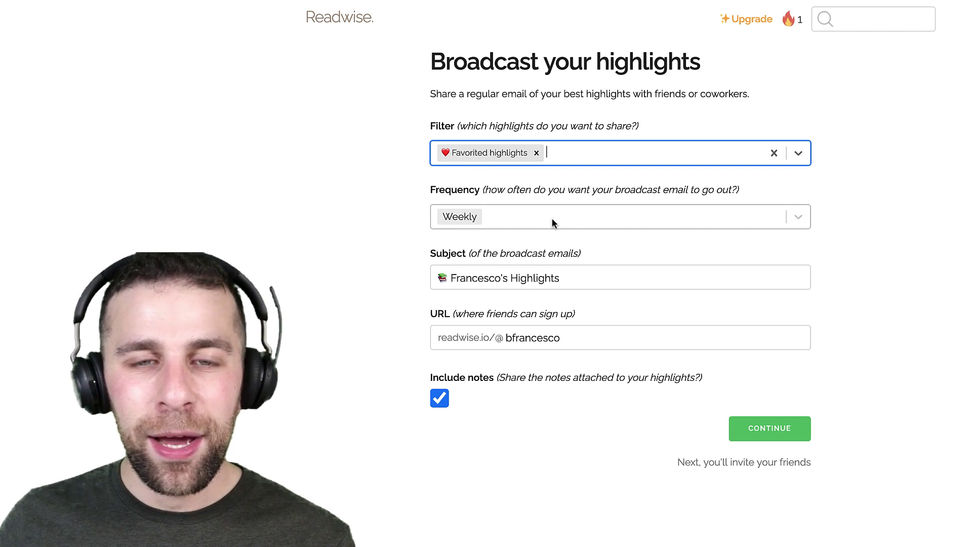
- Select the handle in the sign-up URL, then change the broadcast frequency to Every other day
double_click(551, 337)
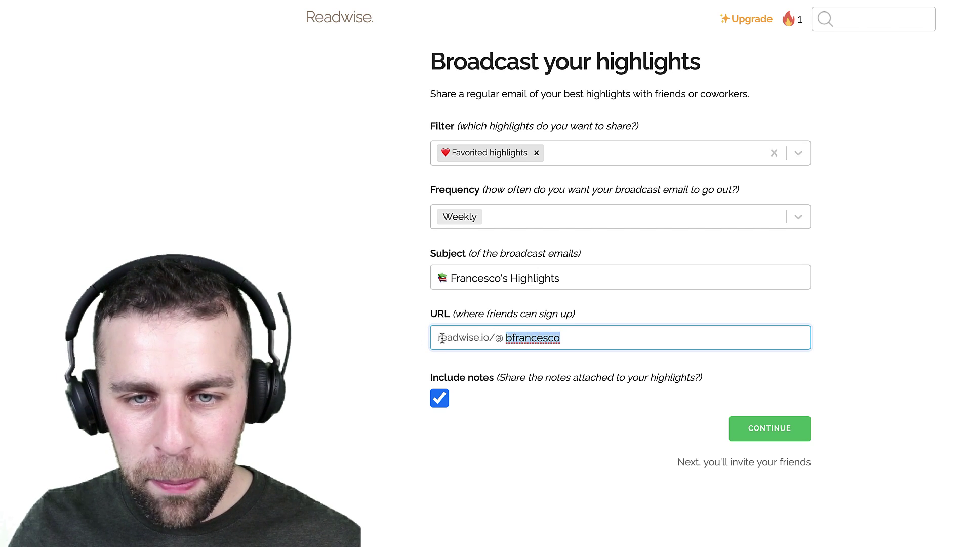
left_click(570, 358)
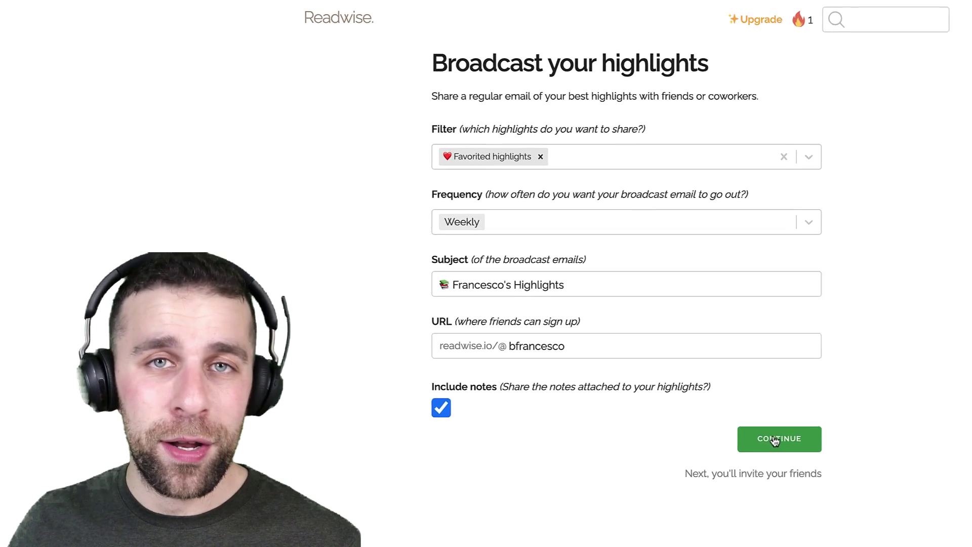
left_click(580, 228)
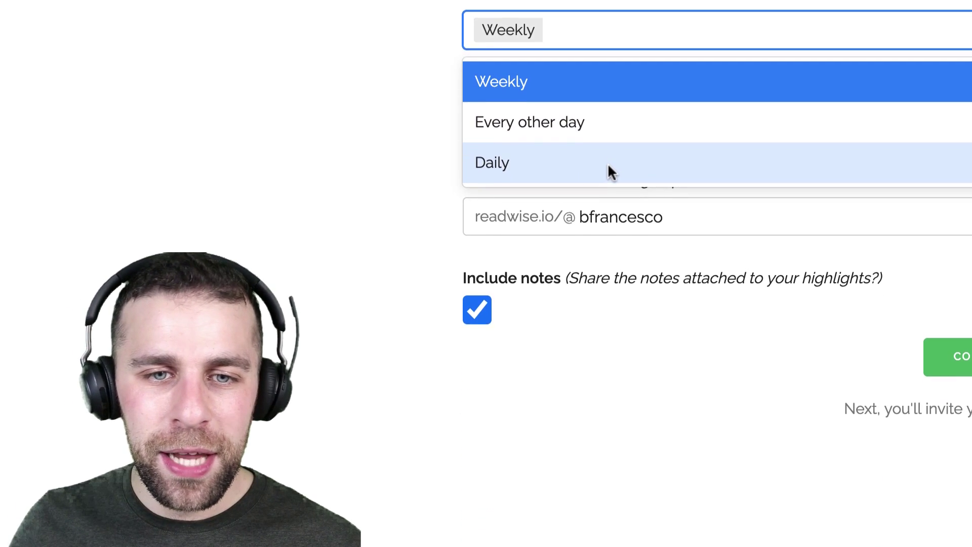
left_click(607, 361)
left_click(612, 230)
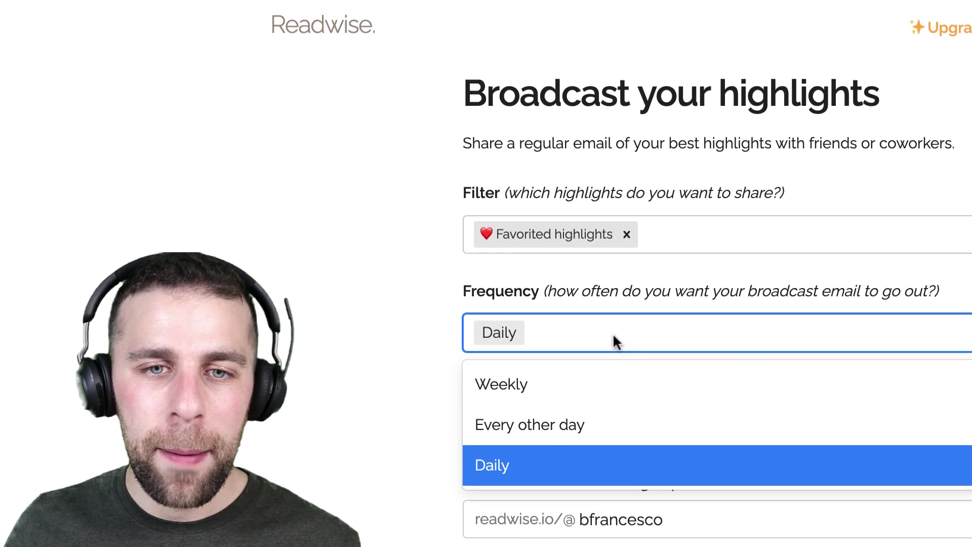
left_click(560, 426)
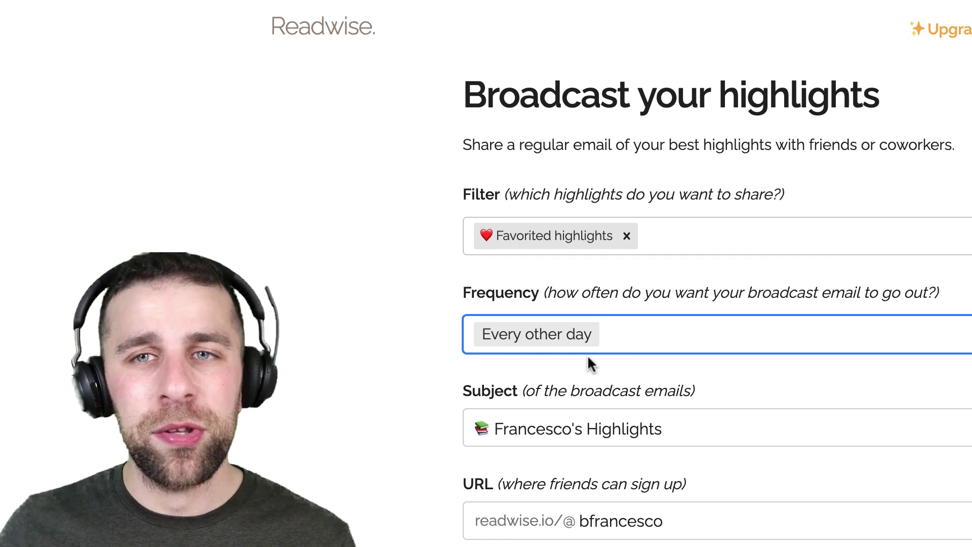
- Go back to the main Readwise dashboard via the logo
left_click(327, 40)
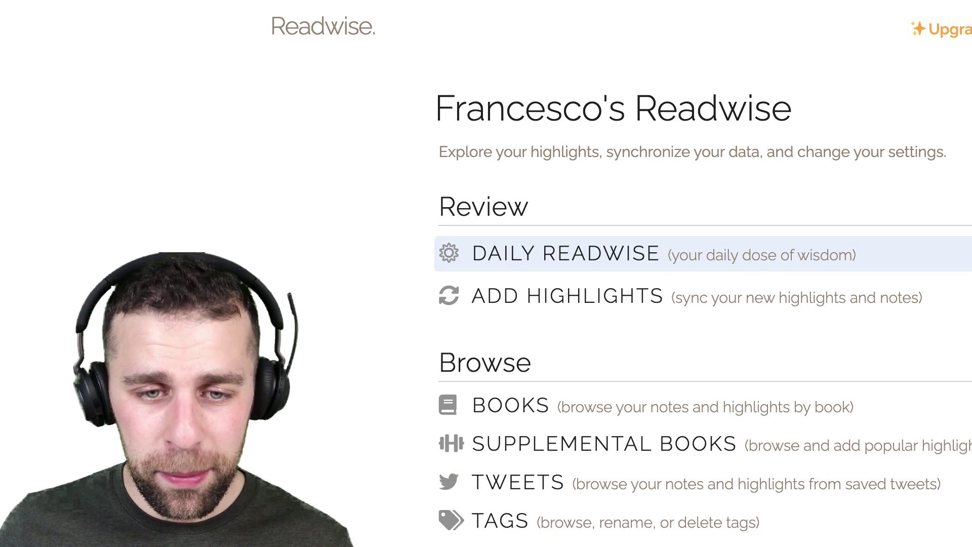